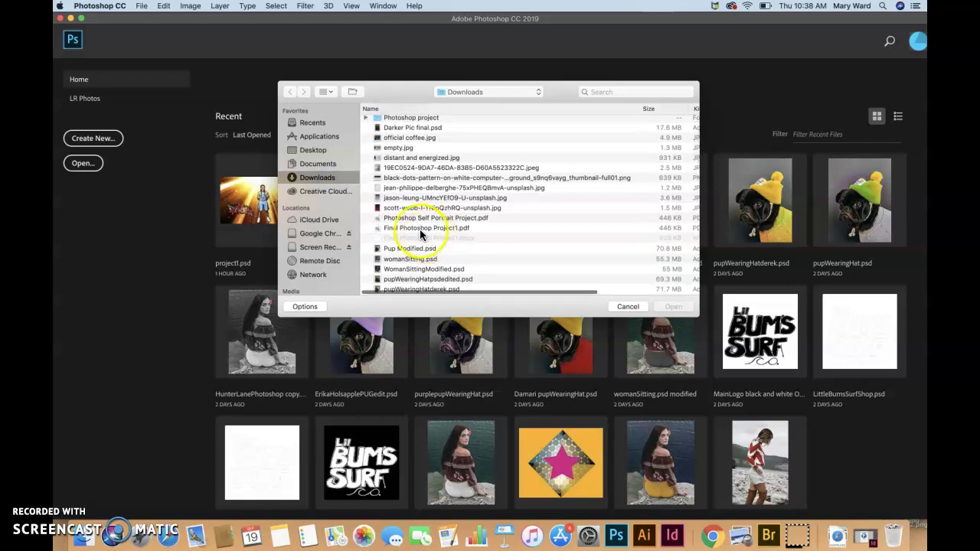
left_click(328, 93)
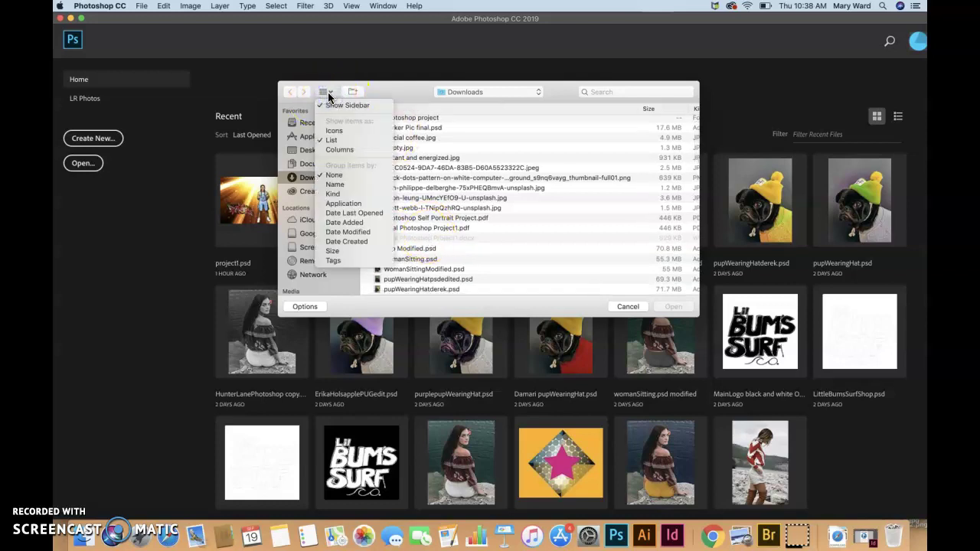
left_click(333, 141)
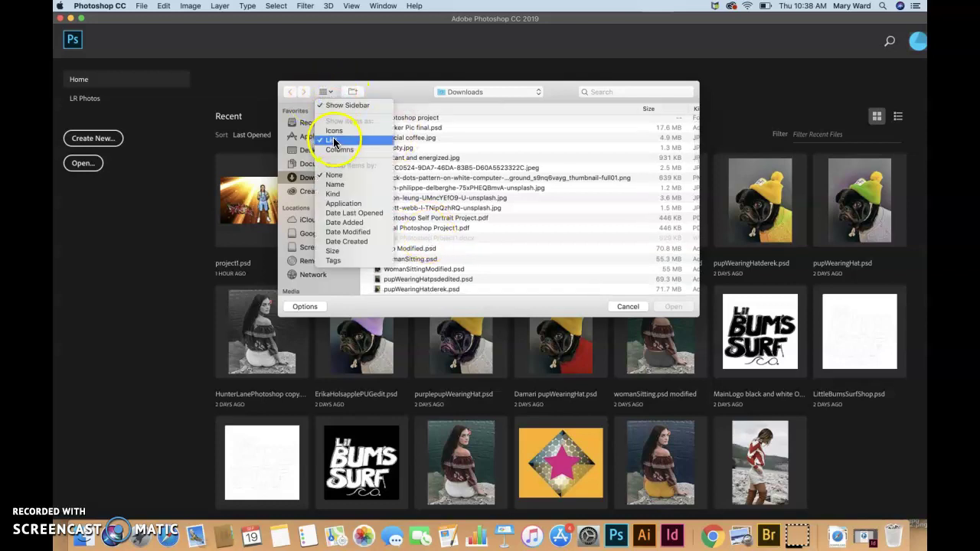
left_click(498, 138)
left_click(424, 254)
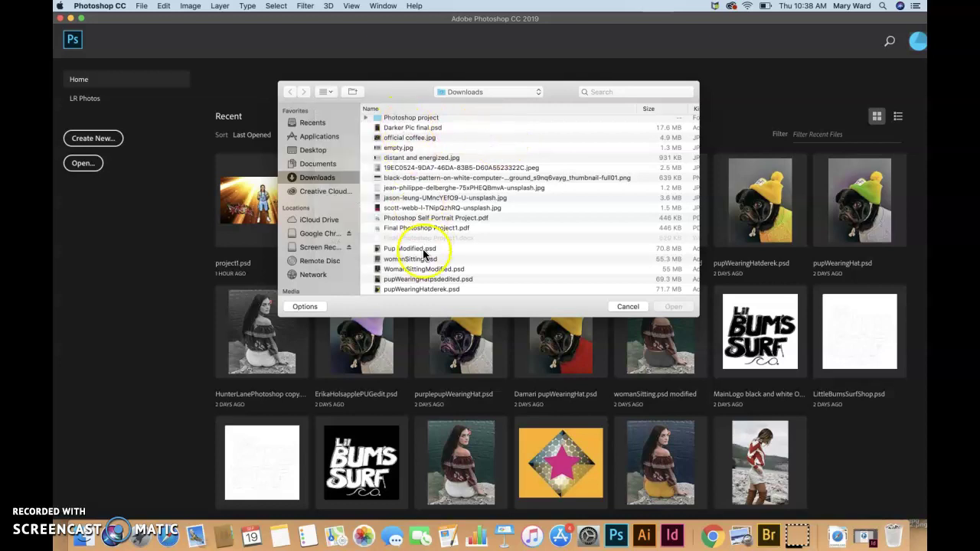
Show the Downloads files as icons in an enlarged file dialog and open the Unsplash JPG of the woman with windblown red hair
left_click(331, 92)
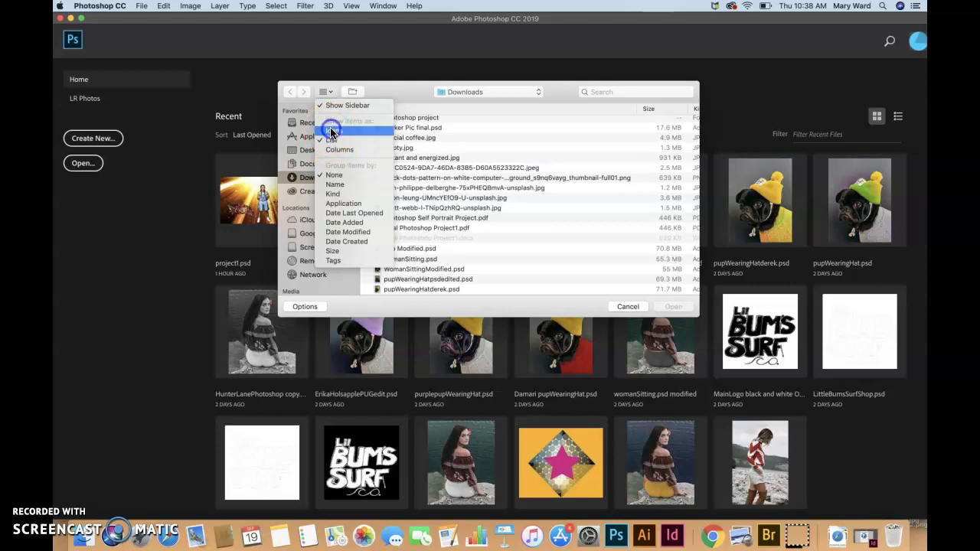
left_click(330, 131)
left_click_drag(698, 316, 811, 417)
left_click(779, 195)
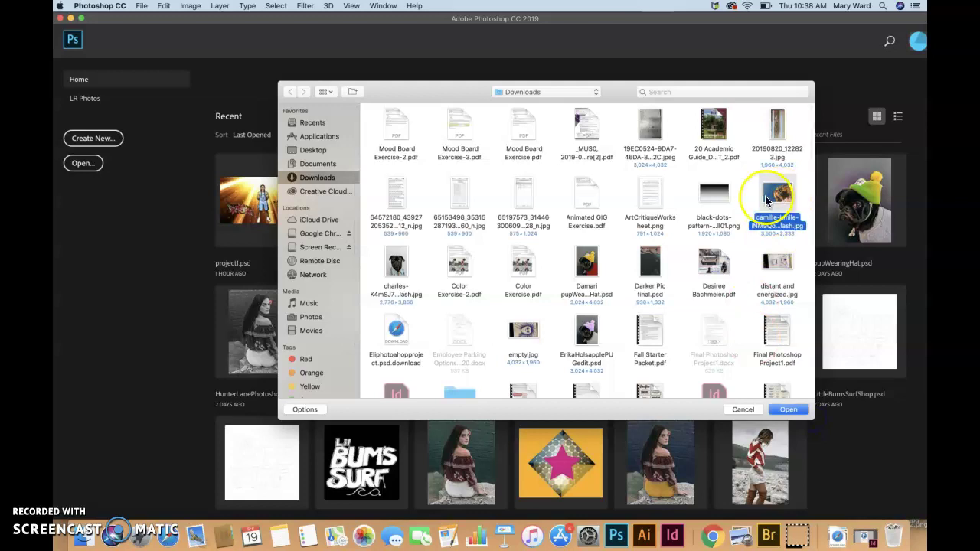
left_click(789, 410)
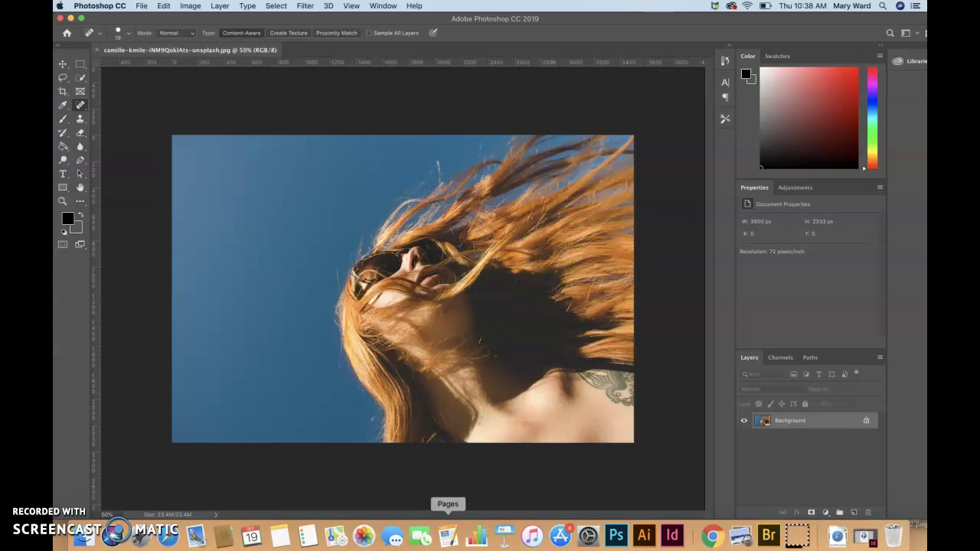
Switch to Safari and open the unsplash.com website
left_click(167, 536)
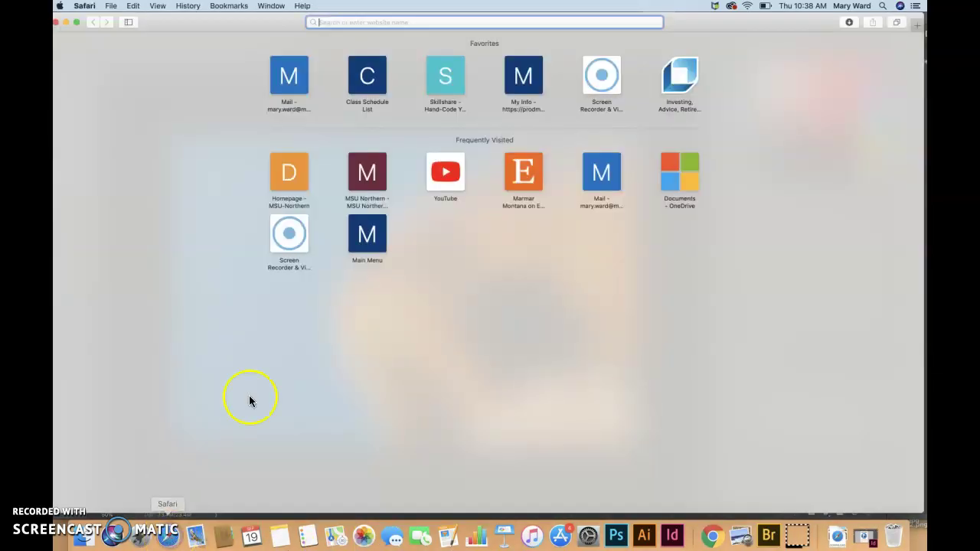
type("unsplash")
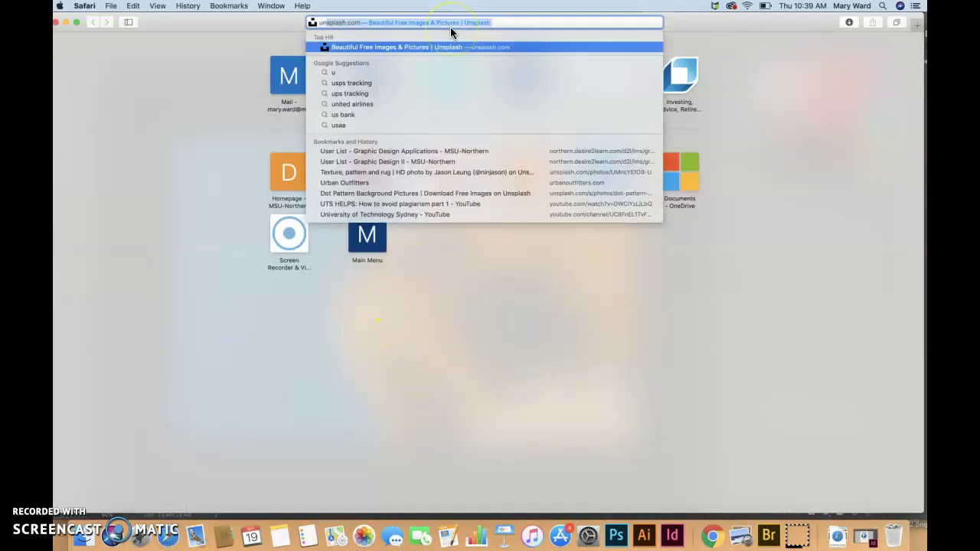
key("Return")
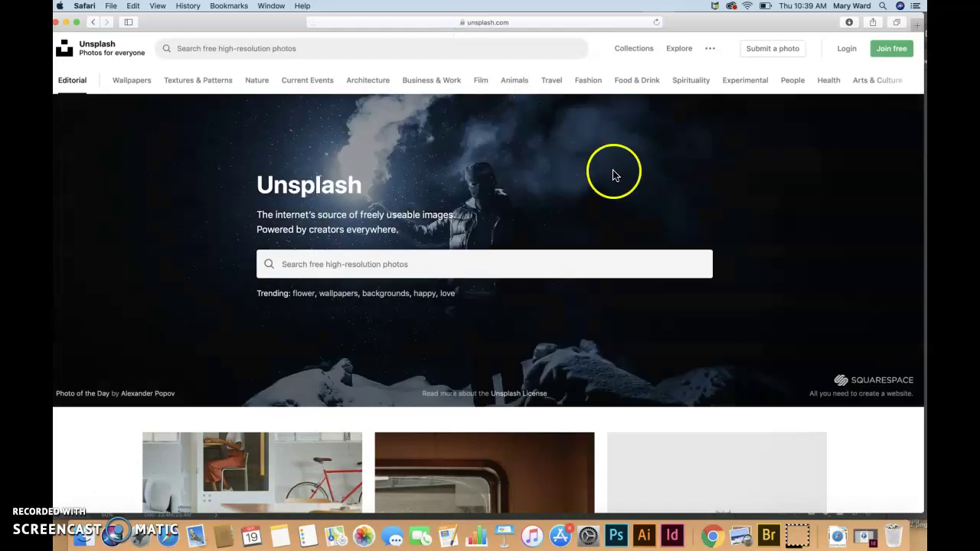
Download the Unsplash photo of the man seen through a brown carriage window and dismiss the credit prompt
scroll(525, 274, "down", 10)
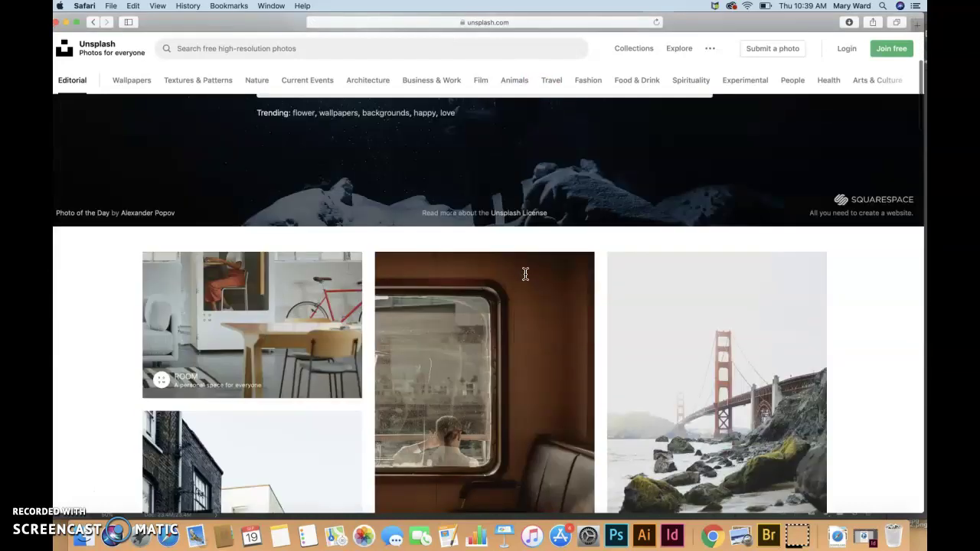
scroll(526, 274, "up", 1)
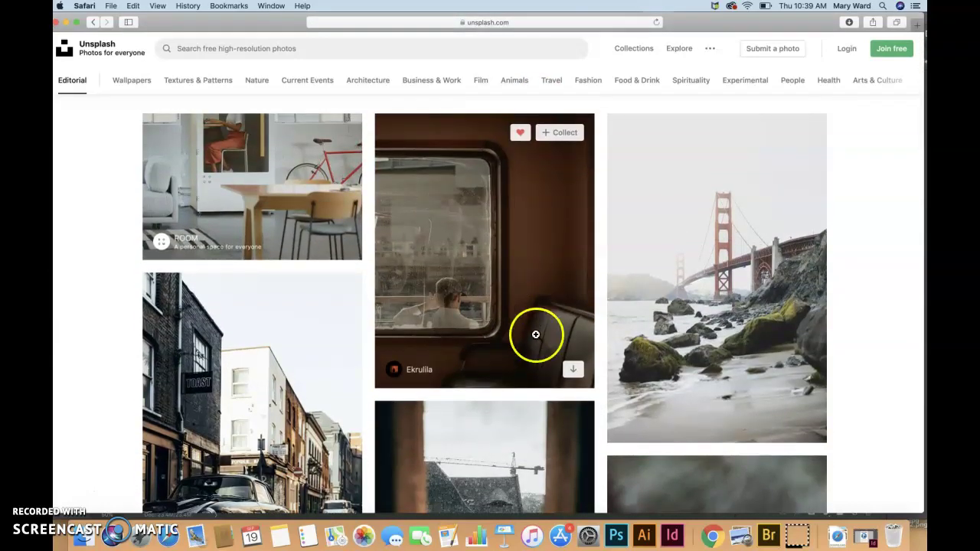
left_click(567, 368)
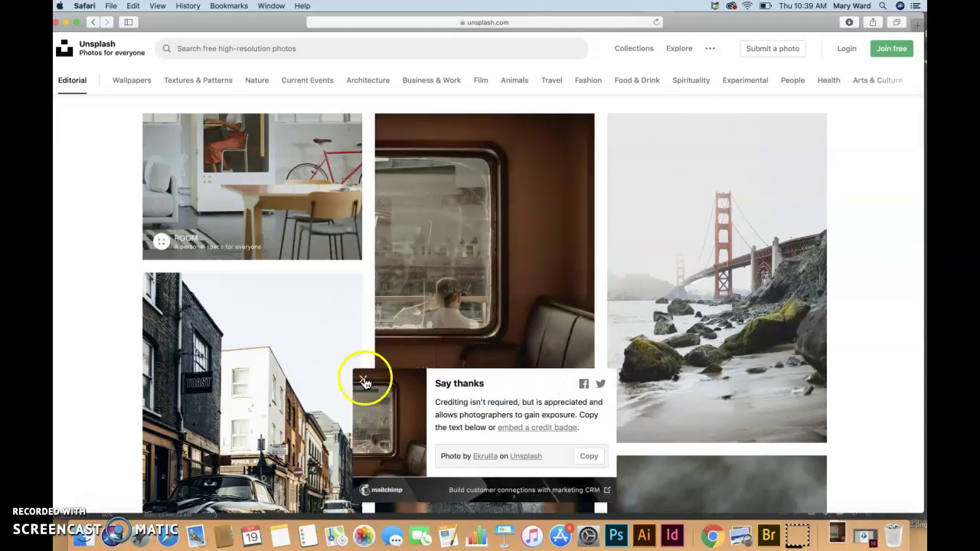
left_click(364, 382)
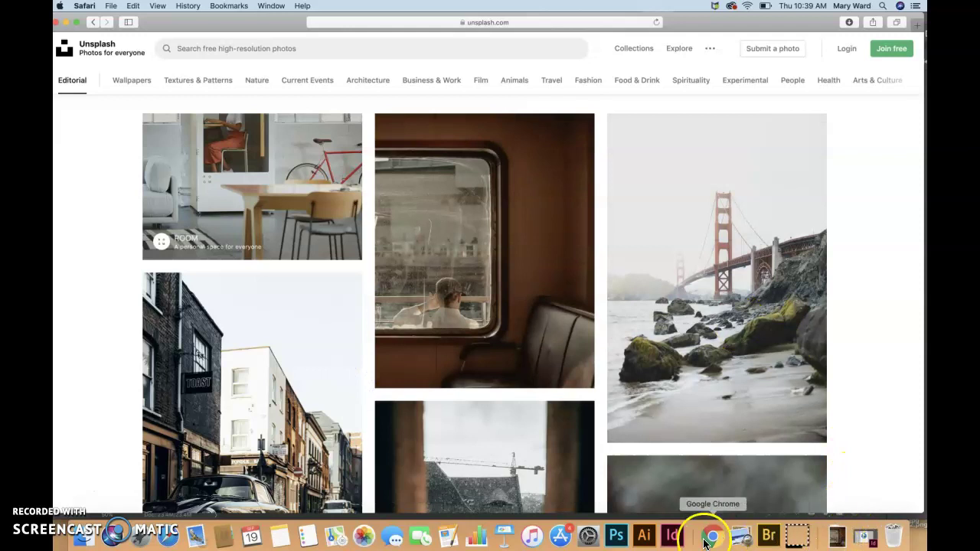
Switch back to Photoshop and open the newly downloaded carriage window JPG from Downloads, keeping the files shown as icons
left_click(617, 536)
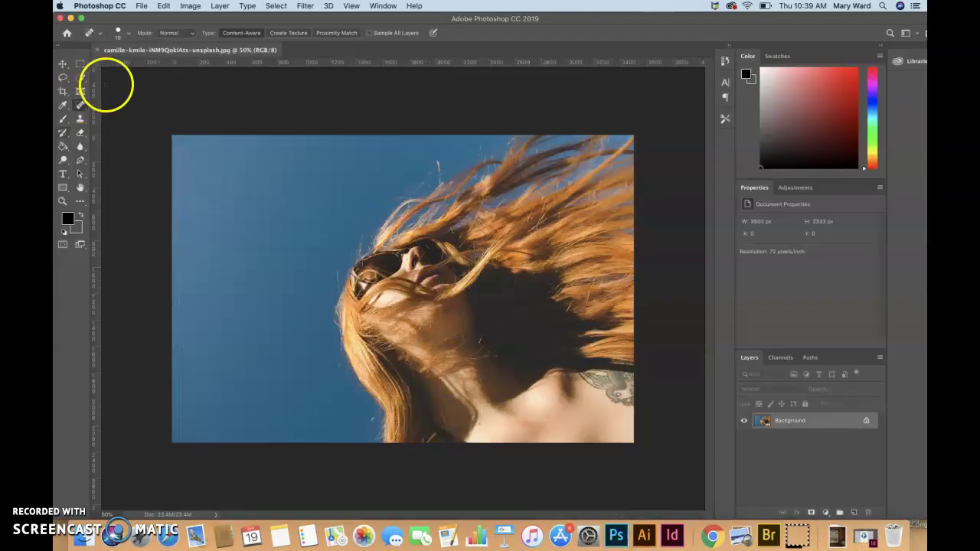
left_click(140, 6)
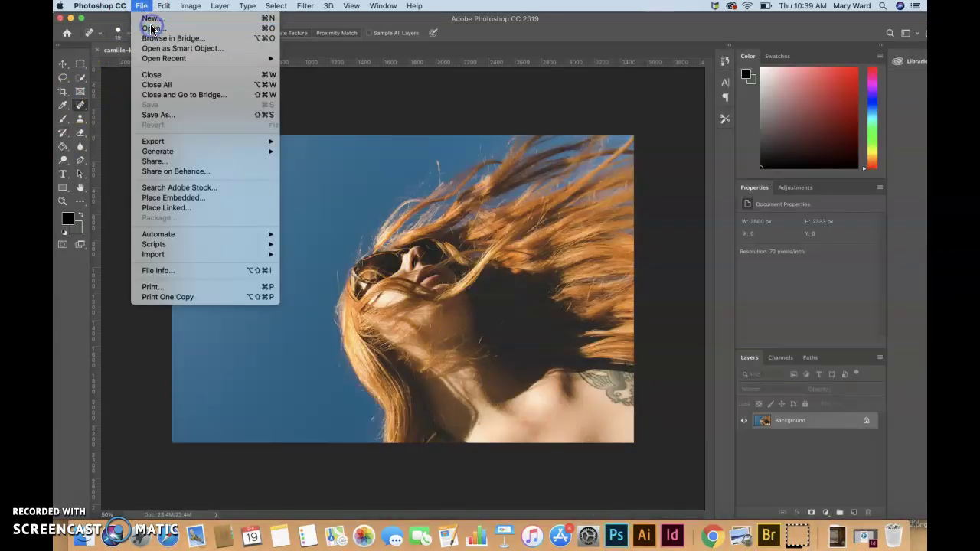
left_click(151, 29)
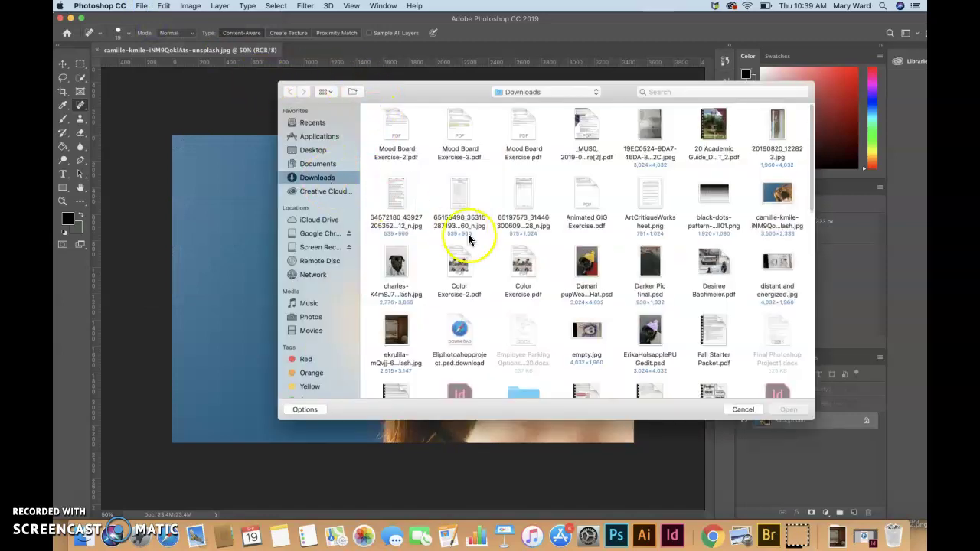
scroll(703, 212, "down", 5)
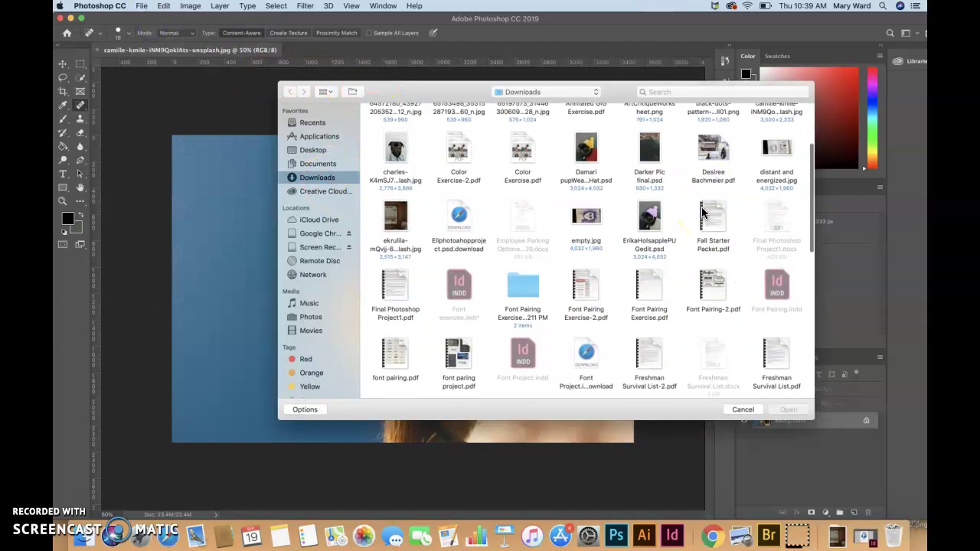
left_click(388, 191)
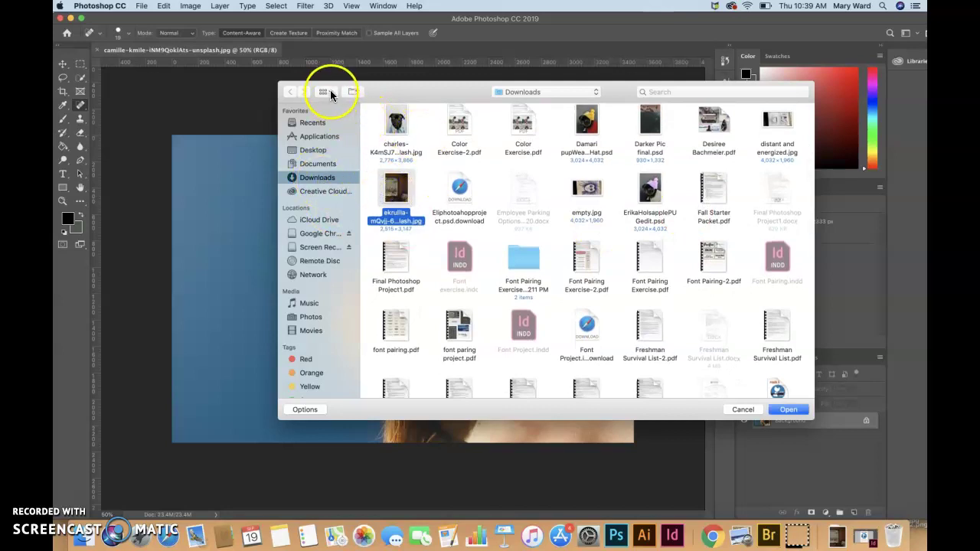
left_click(328, 92)
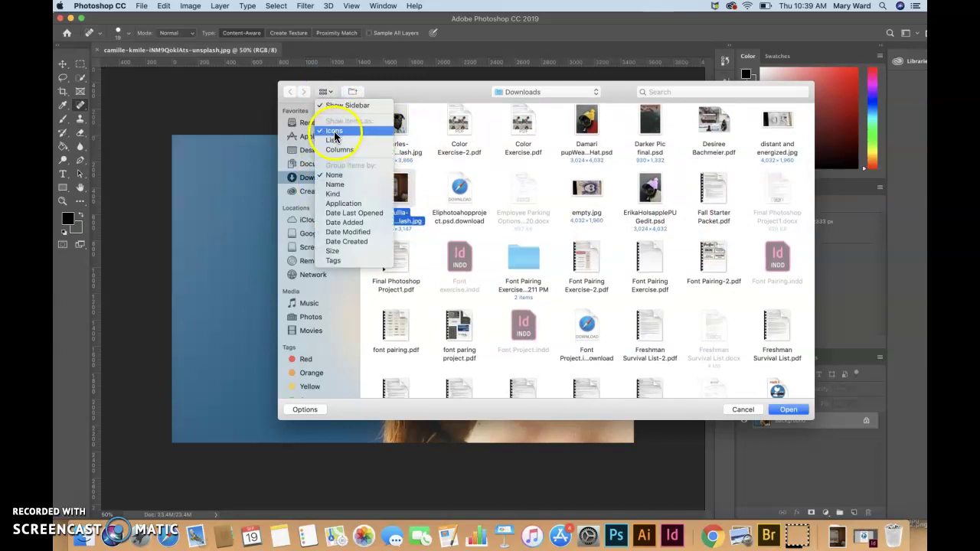
left_click(330, 132)
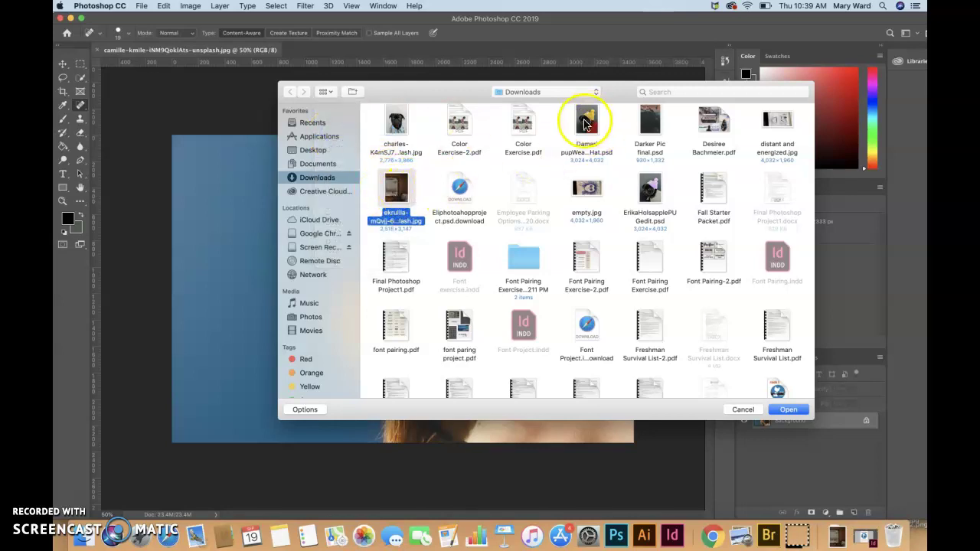
left_click(787, 410)
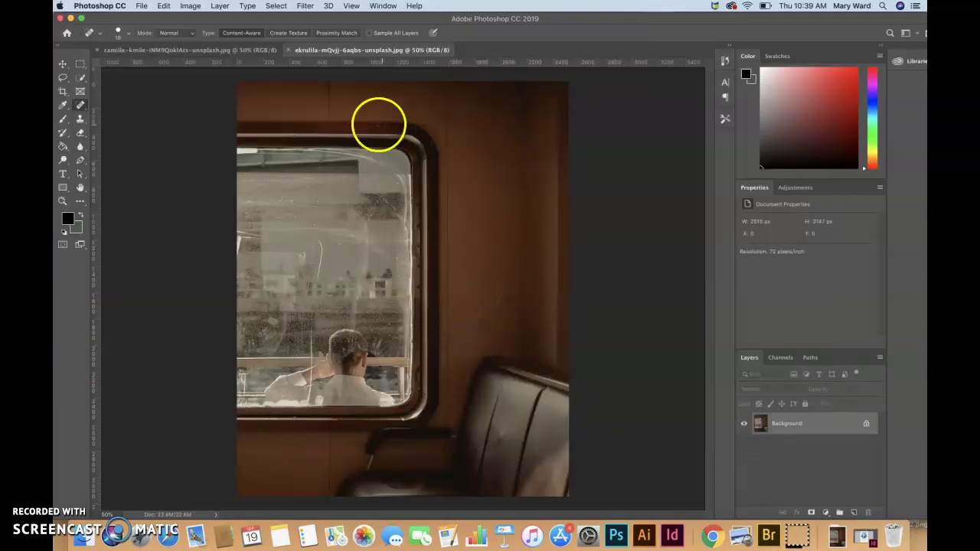
View the two open photo documents in turn, alternating between the woman and the carriage window
left_click(230, 50)
left_click(310, 50)
left_click(261, 50)
left_click(299, 49)
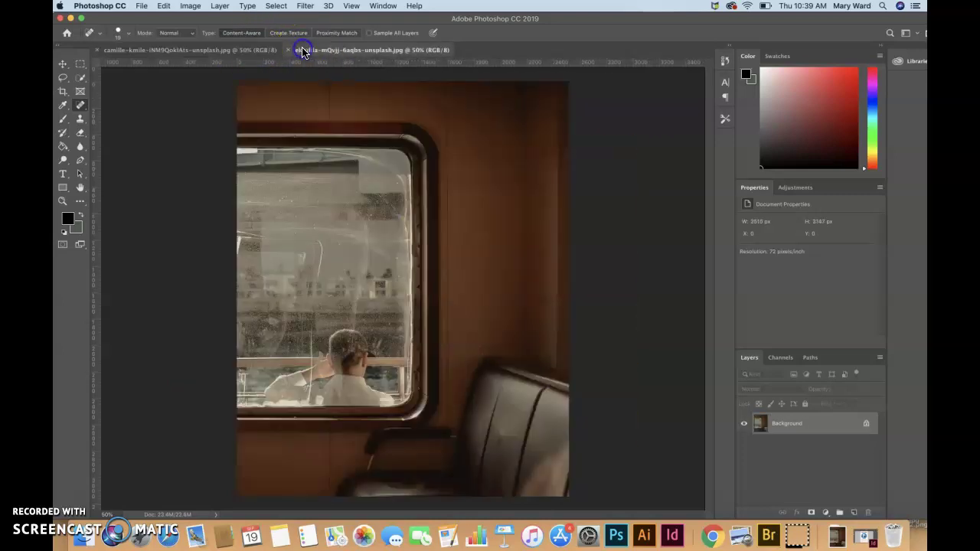
left_click(250, 52)
left_click(307, 50)
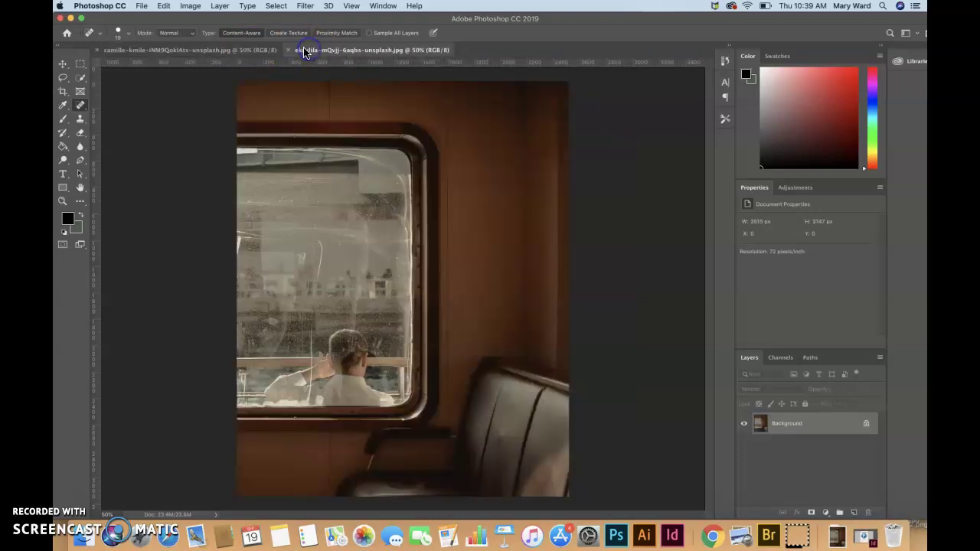
Convert the photo of the red-haired woman to CMYK Color mode, accepting the U.S. Web Coated (SWOP) v2 profile
left_click(238, 52)
left_click(196, 7)
mouse_move(197, 19)
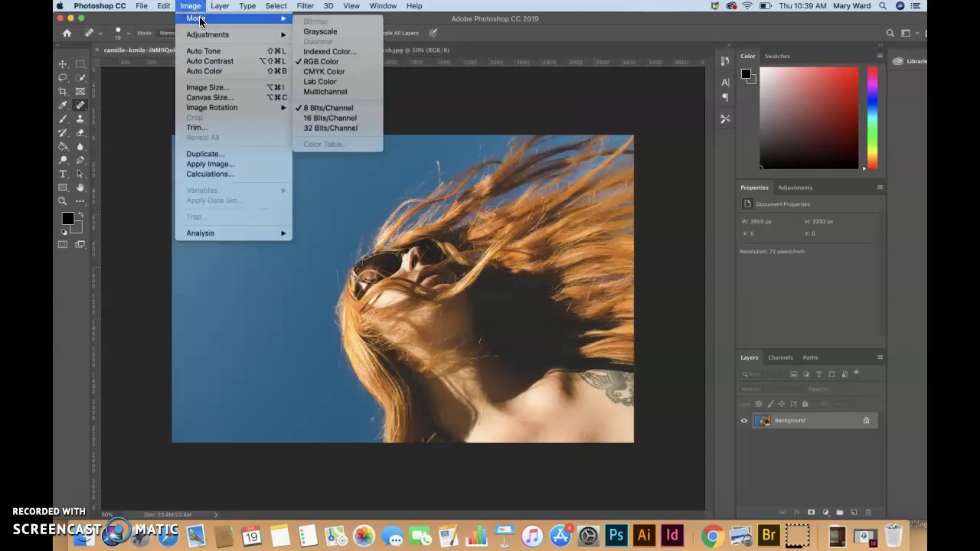
left_click(320, 73)
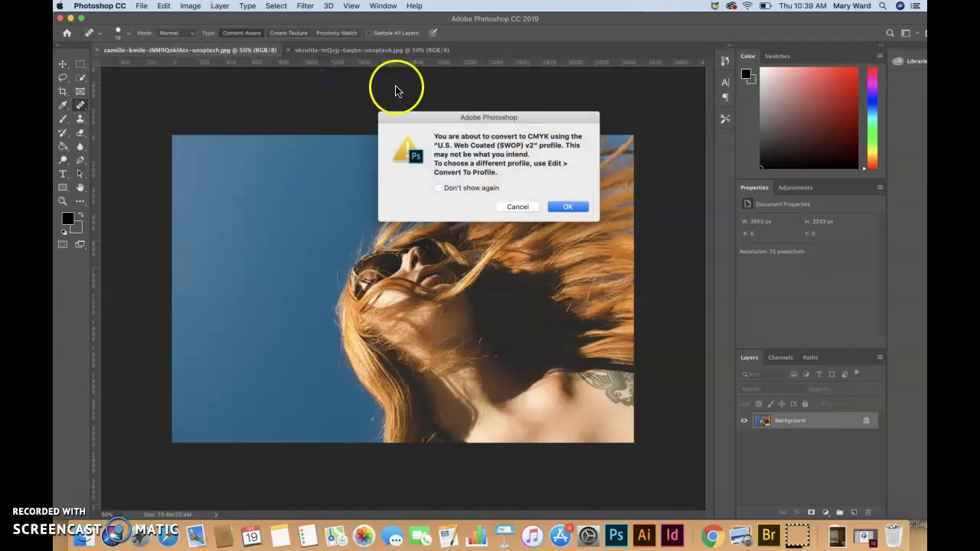
left_click(566, 211)
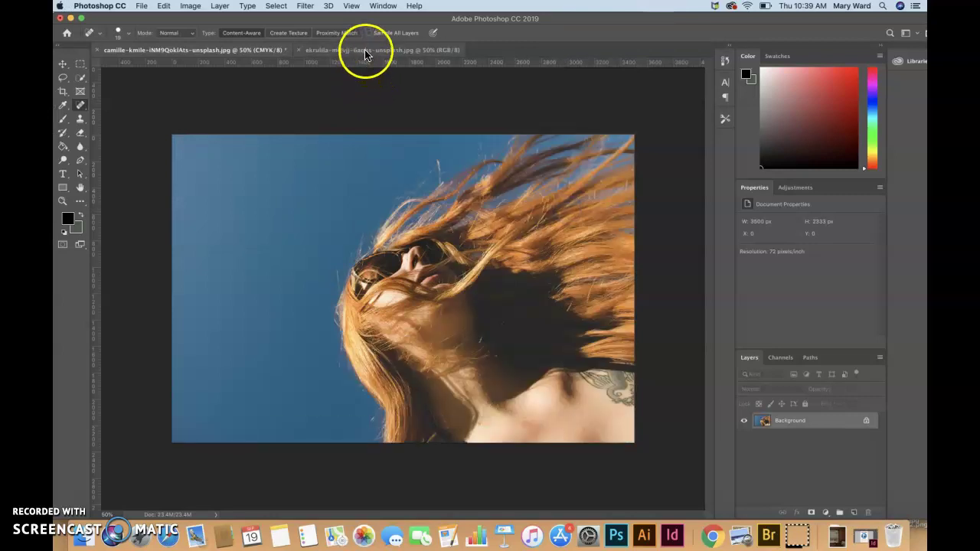
Convert the carriage window photo to CMYK Color mode, accepting the U.S. Web Coated (SWOP) v2 profile
left_click(368, 52)
left_click(190, 6)
mouse_move(195, 18)
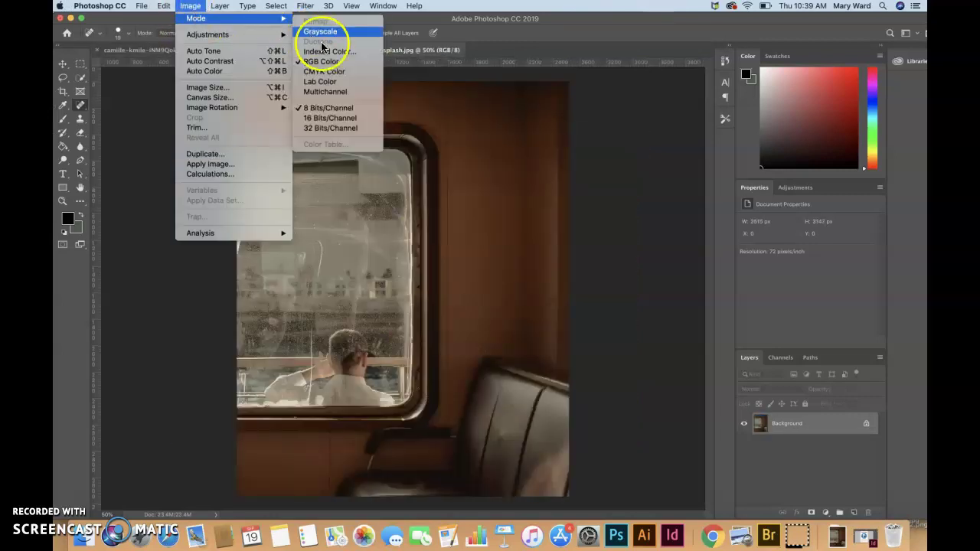
left_click(335, 73)
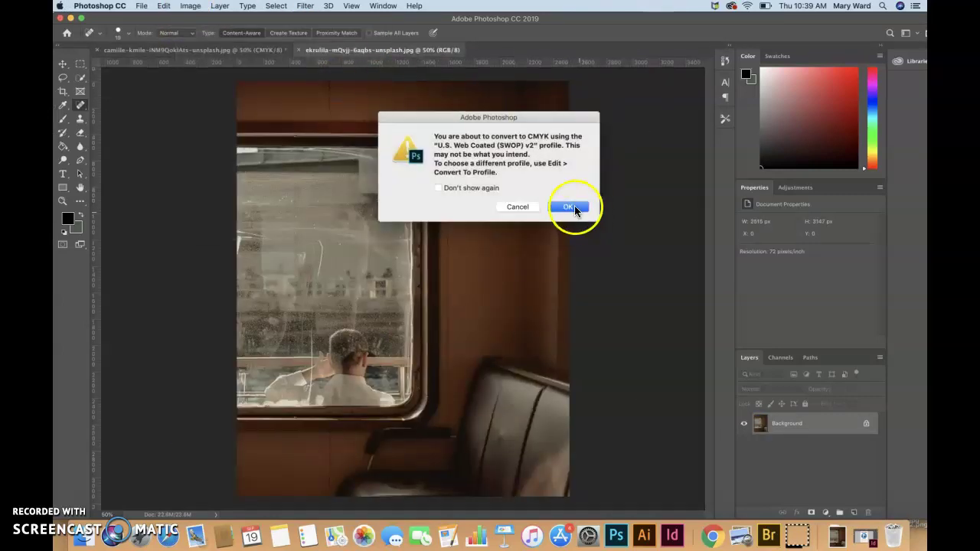
left_click(568, 207)
Check the color mode setting of both photos, finishing on the document with the red-haired woman
left_click(251, 49)
left_click(191, 8)
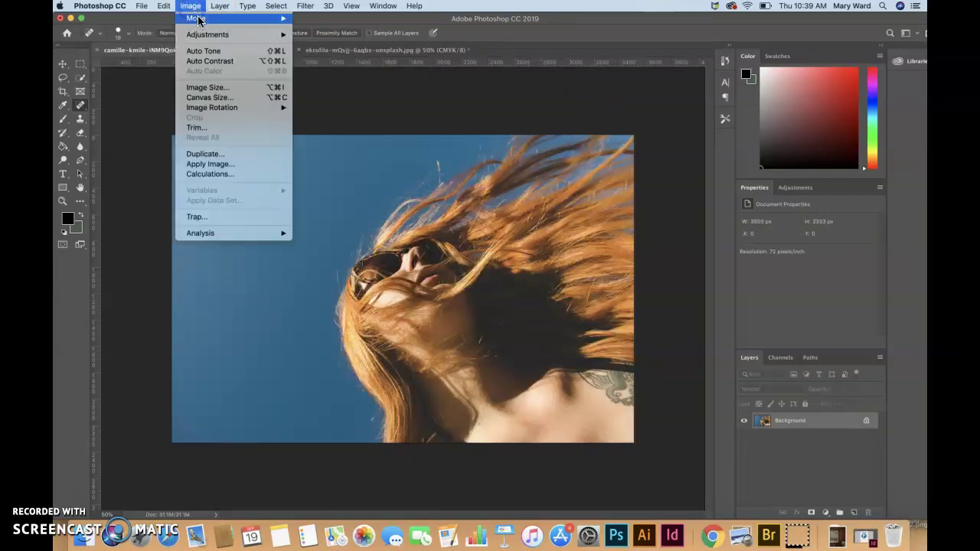
mouse_move(197, 19)
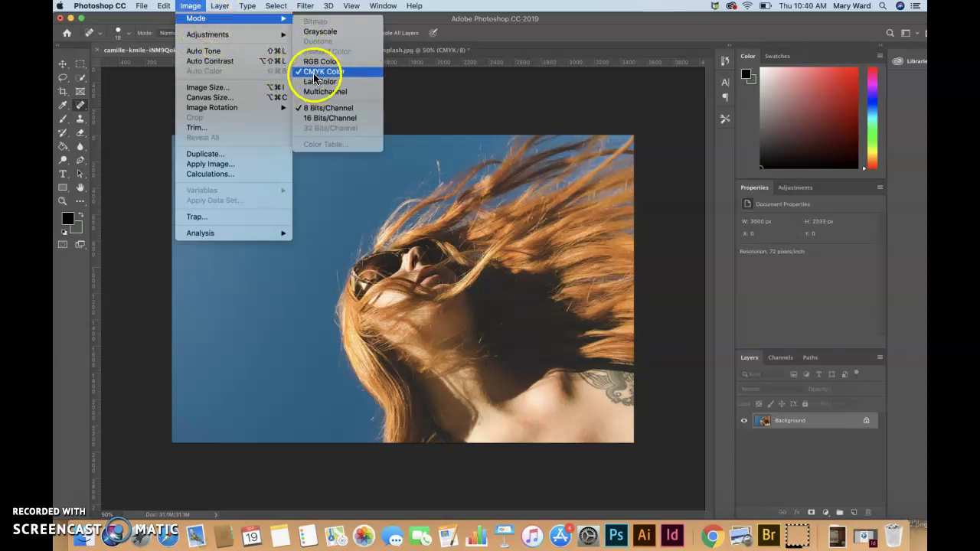
left_click(187, 8)
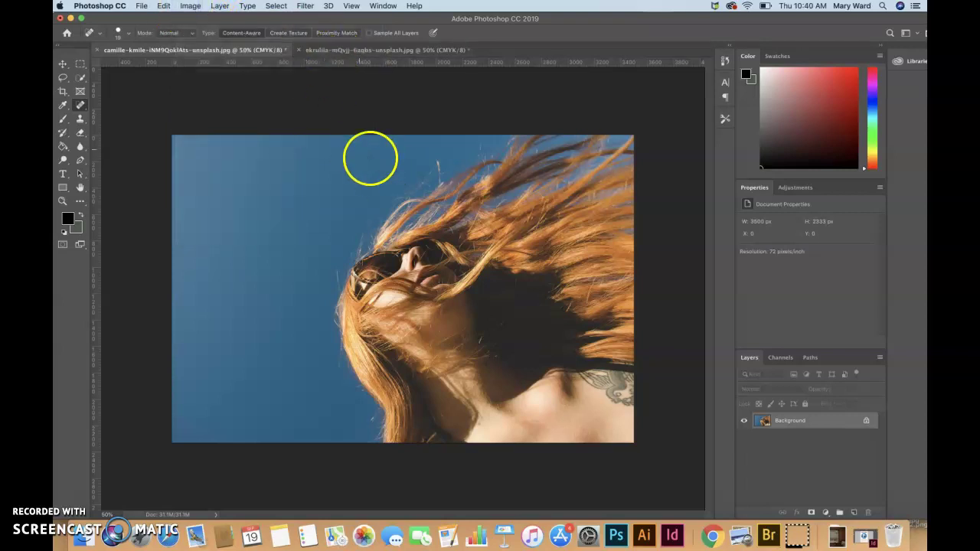
left_click(343, 52)
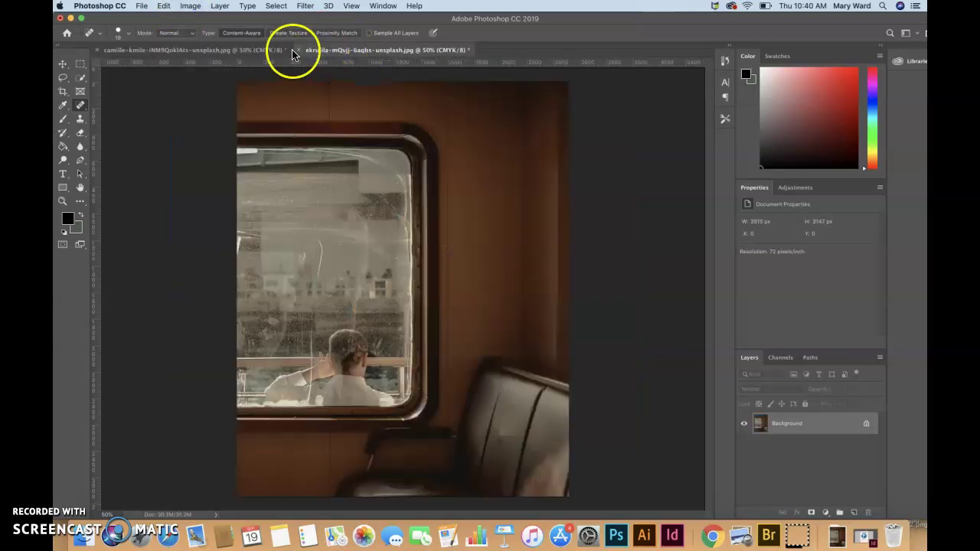
left_click(189, 6)
mouse_move(280, 18)
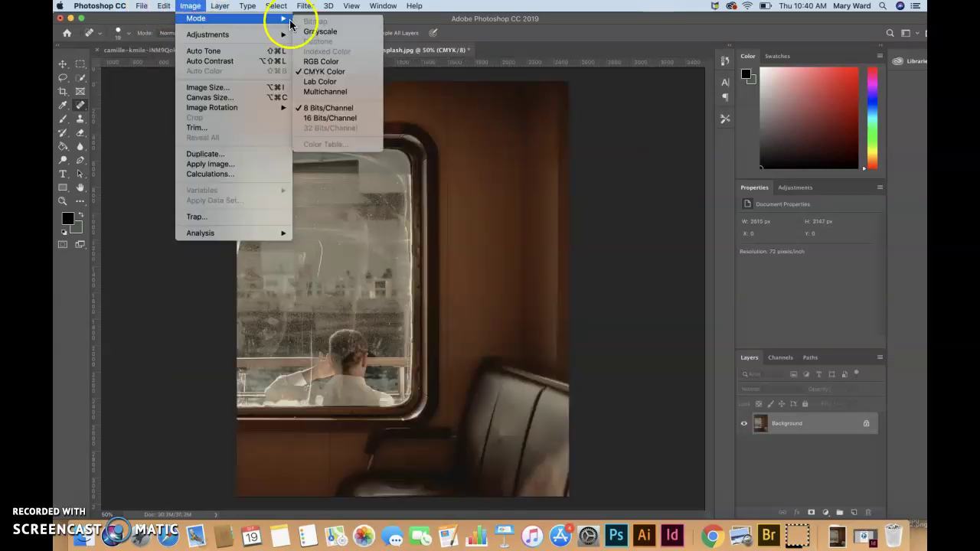
left_click(395, 53)
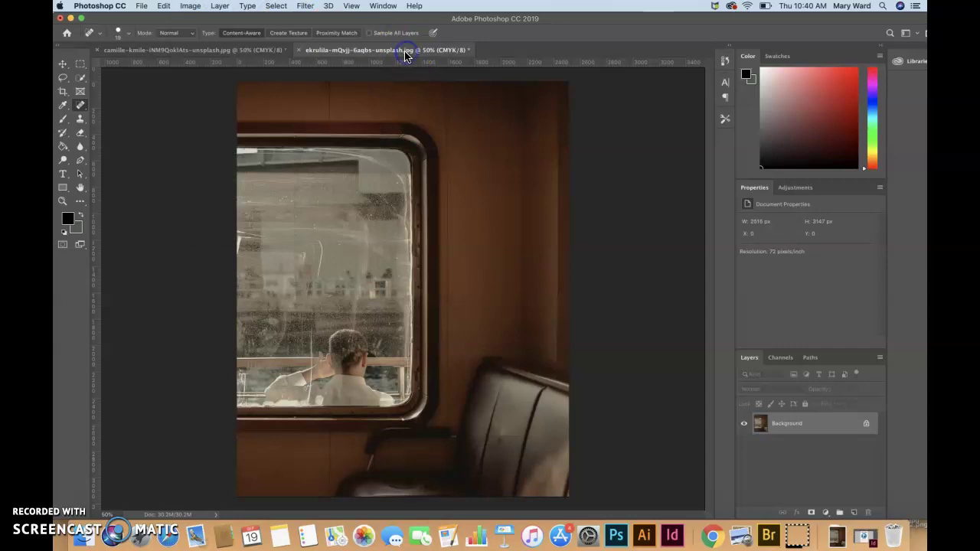
left_click(221, 50)
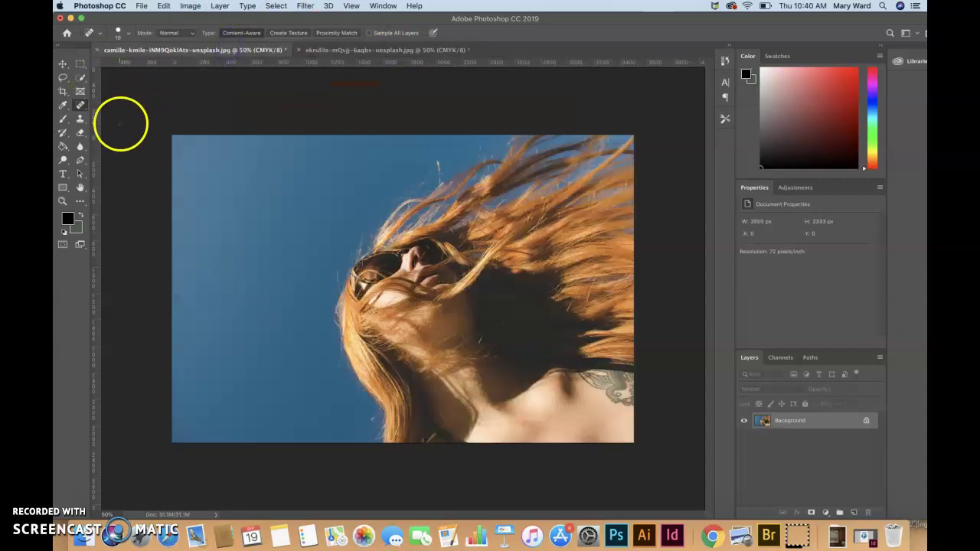
Select the blue sky behind the red-haired woman with the Quick Selection tool
left_click(80, 80)
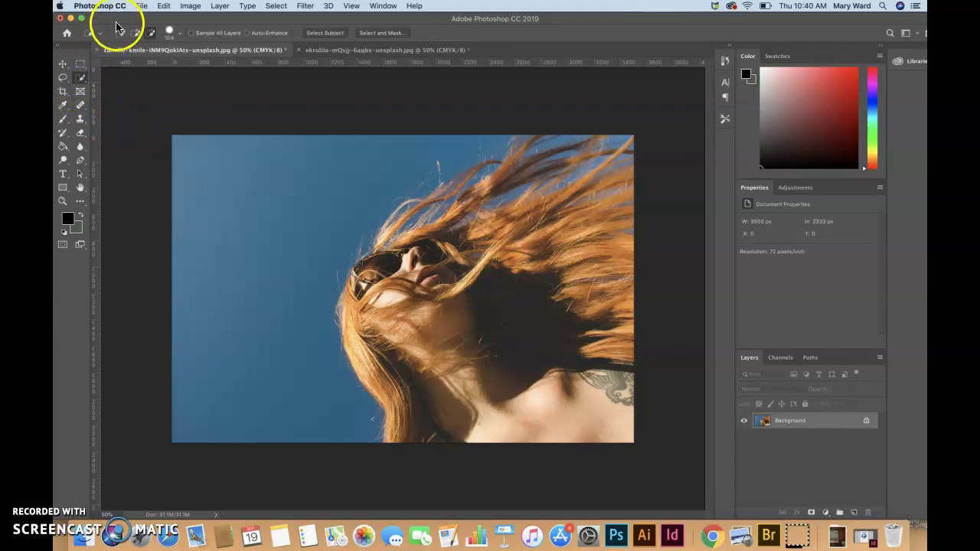
left_click(177, 140)
left_click_drag(428, 143, 384, 150)
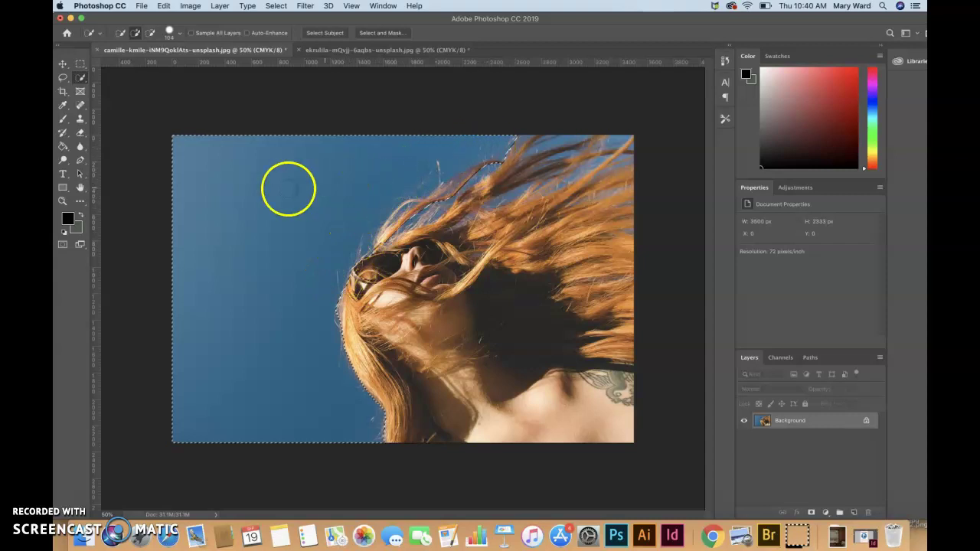
Subtract the loose hair strands above the head and below the sunglasses from the sky selection with the Quick Selection tool
left_click(61, 203)
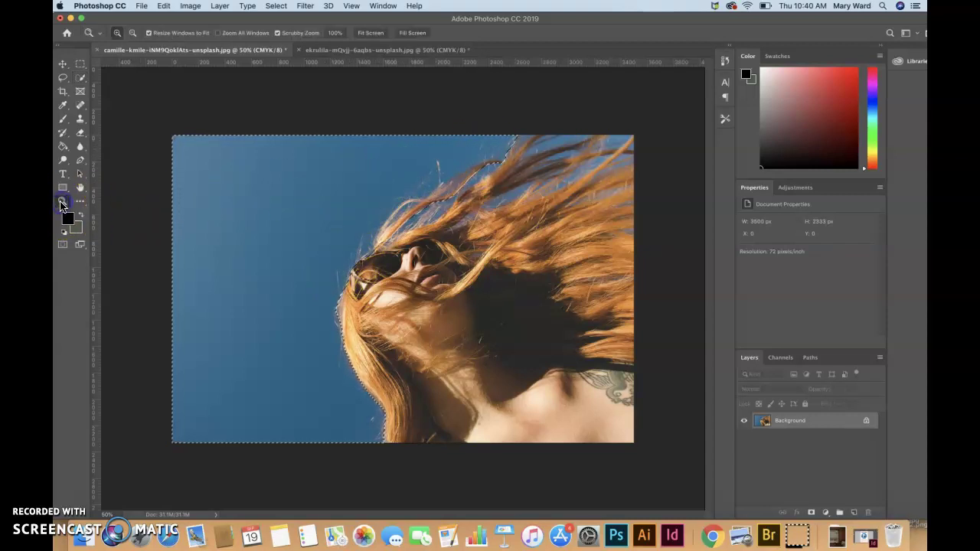
left_click_drag(429, 194, 455, 210)
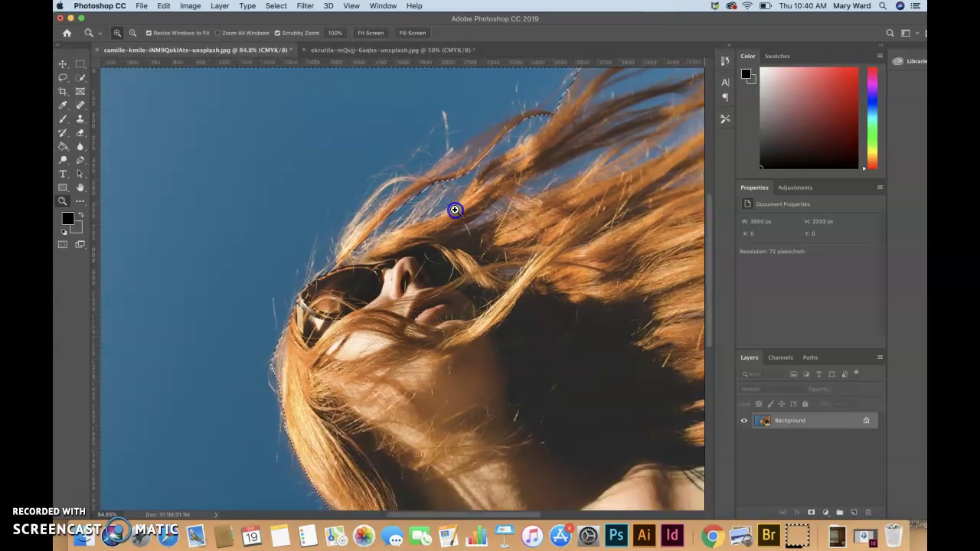
left_click_drag(699, 262, 705, 247)
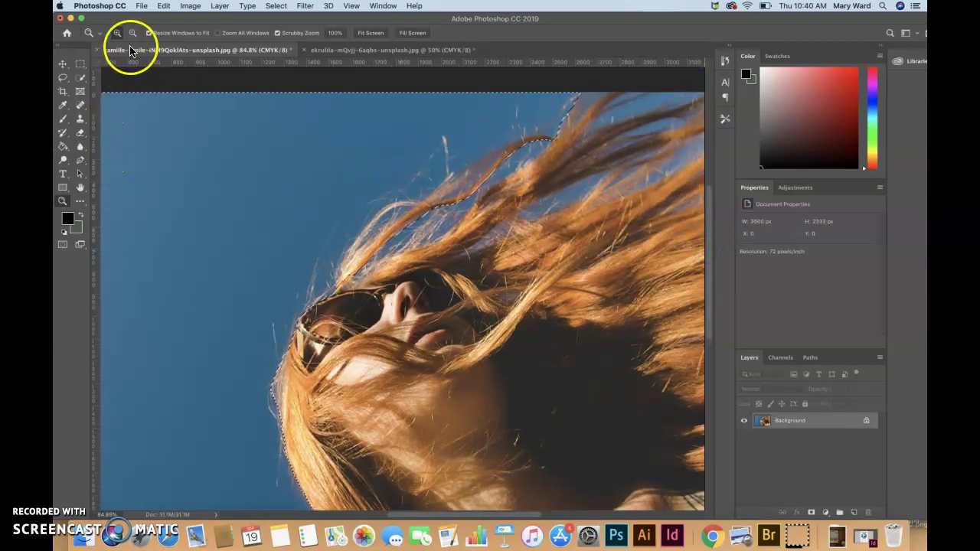
left_click(82, 79)
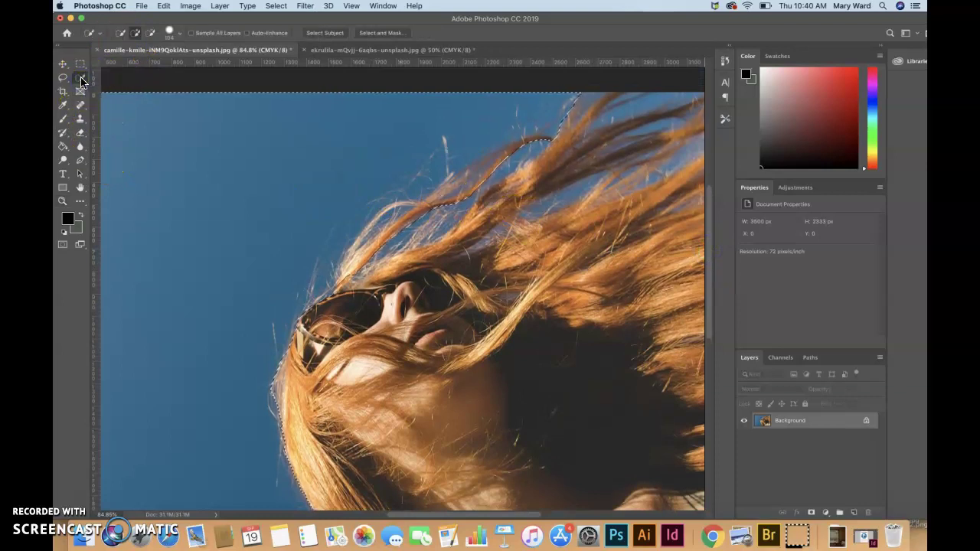
left_click(134, 32)
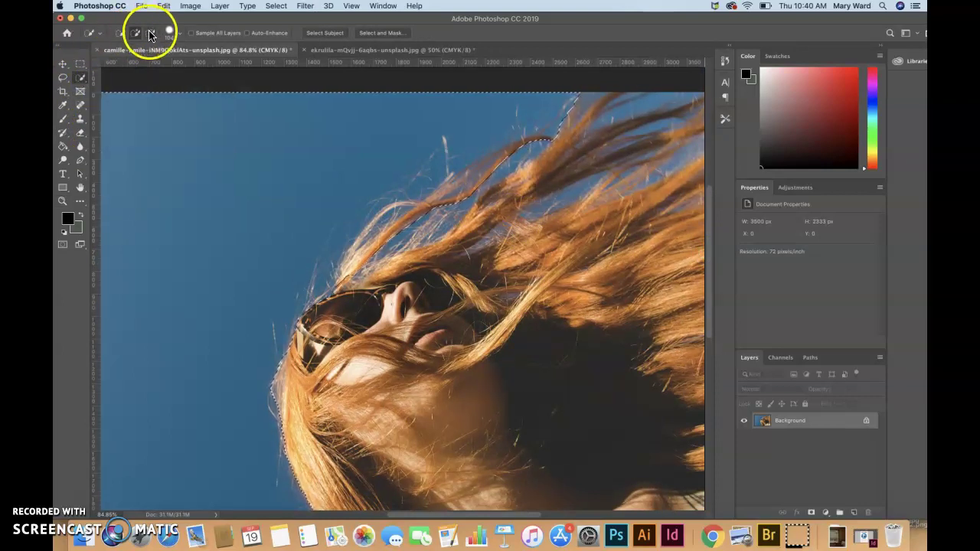
left_click(152, 33)
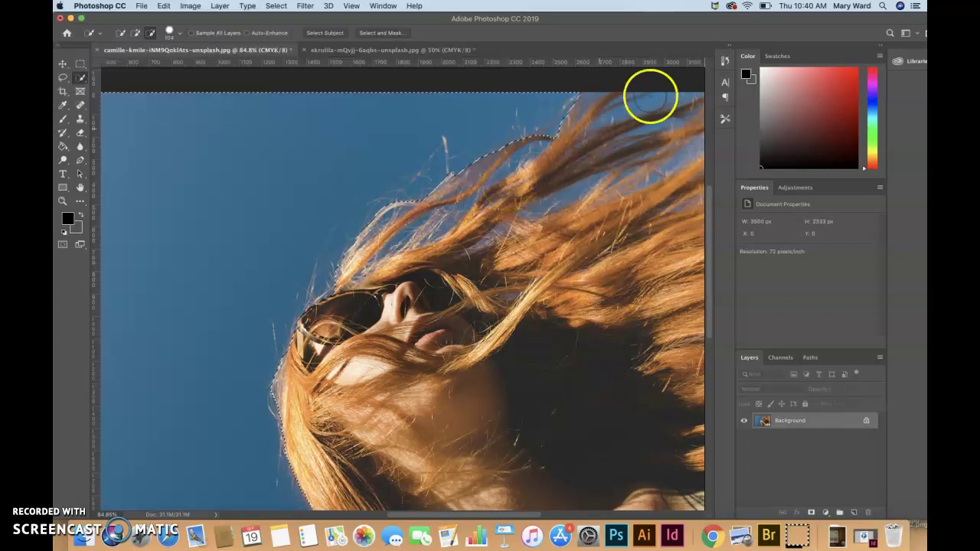
scroll(562, 186, "down", 5)
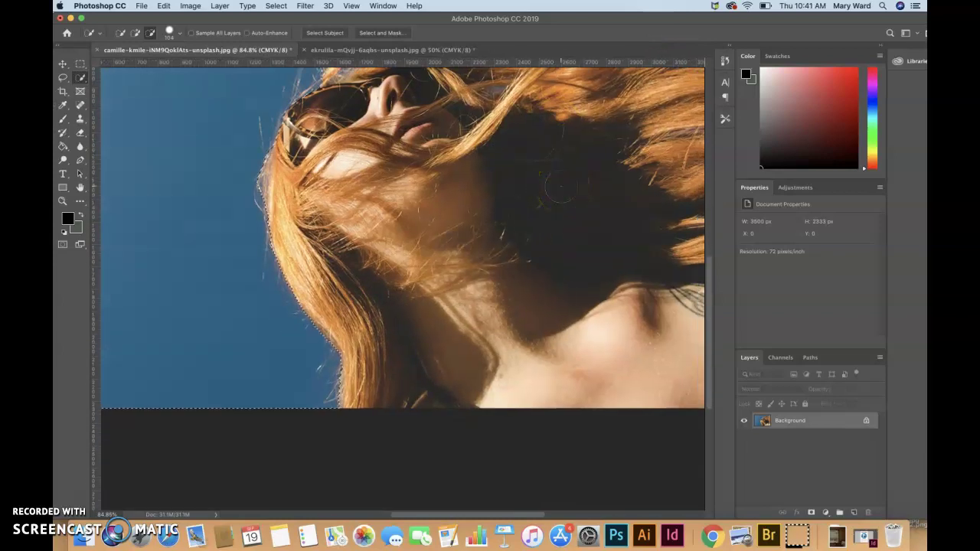
scroll(562, 186, "up", 3)
scroll(559, 184, "down", 2)
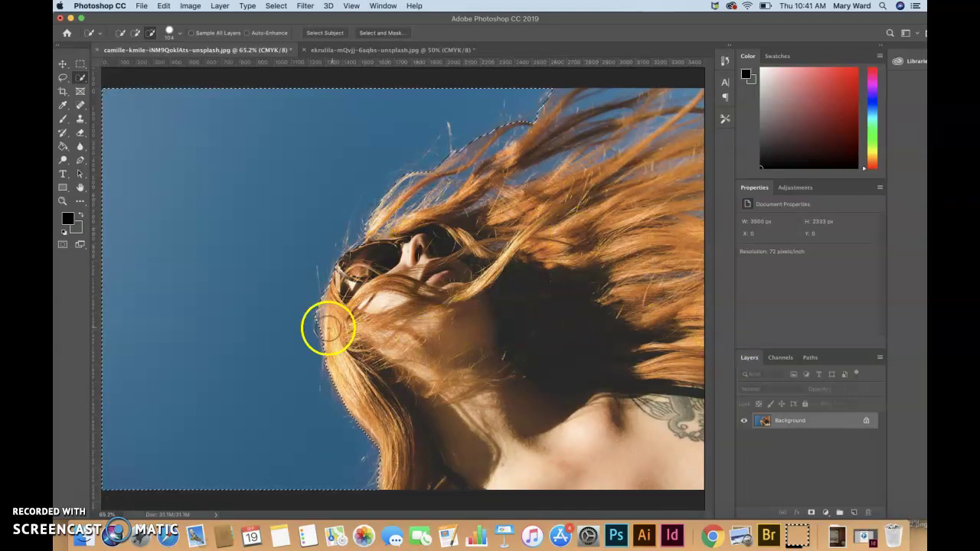
left_click_drag(325, 325, 339, 321)
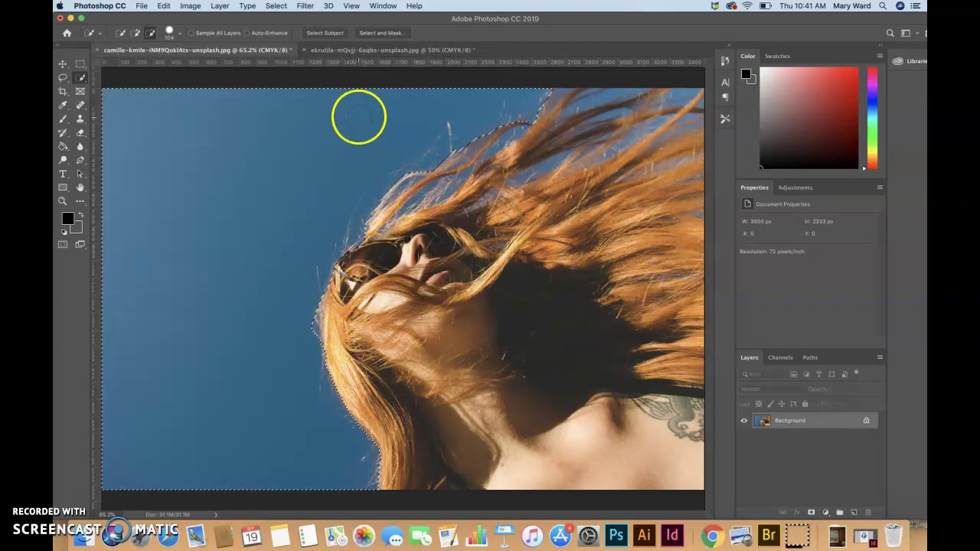
left_click(376, 34)
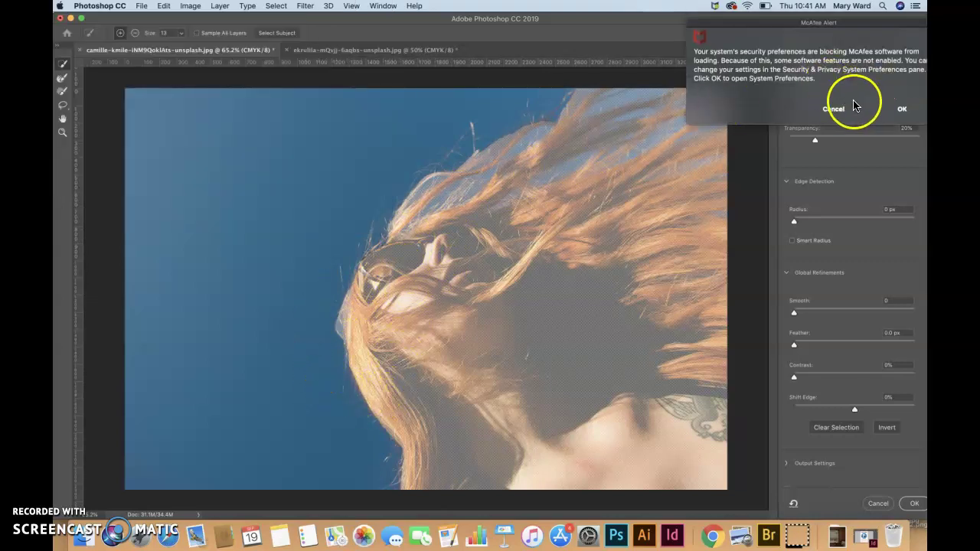
left_click(834, 109)
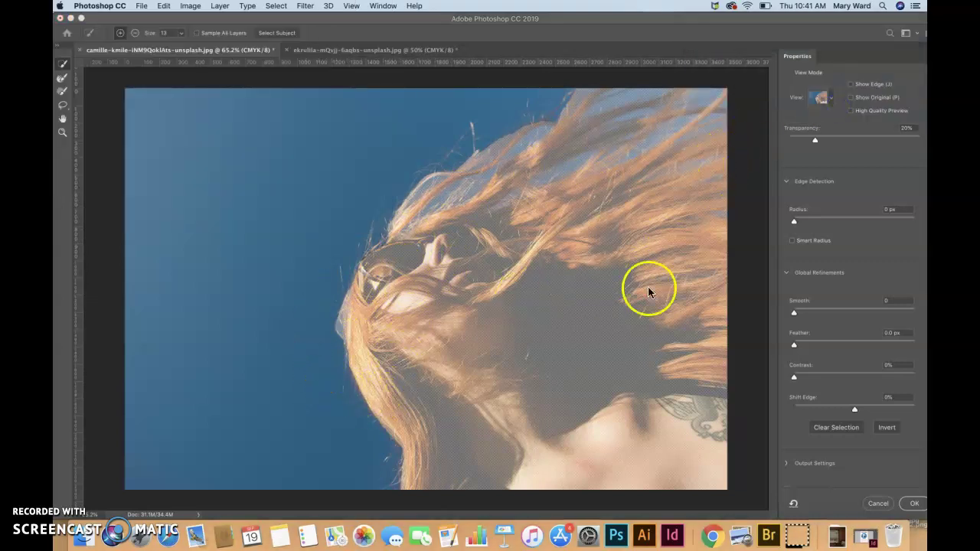
left_click(878, 503)
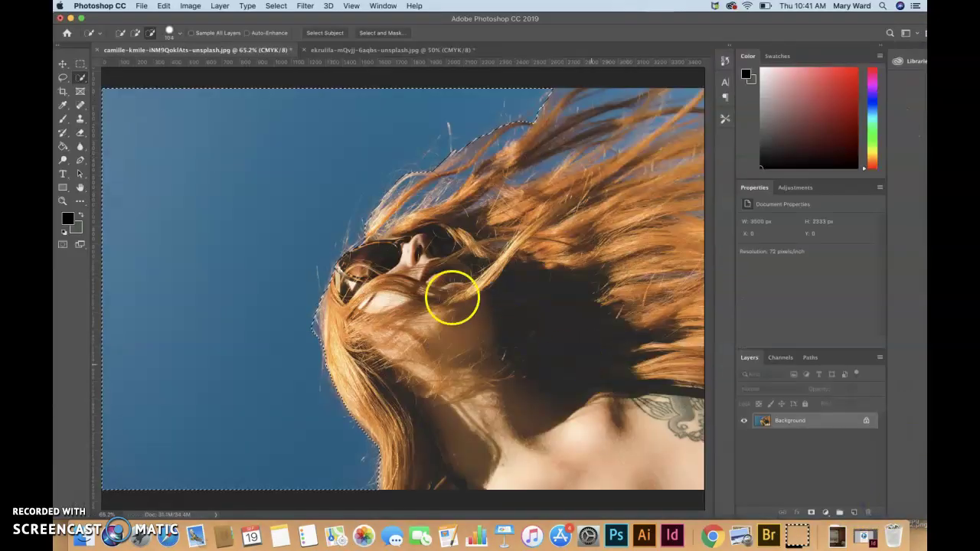
Invert the sky selection so it covers the woman, and open it in Select and Mask
left_click(275, 6)
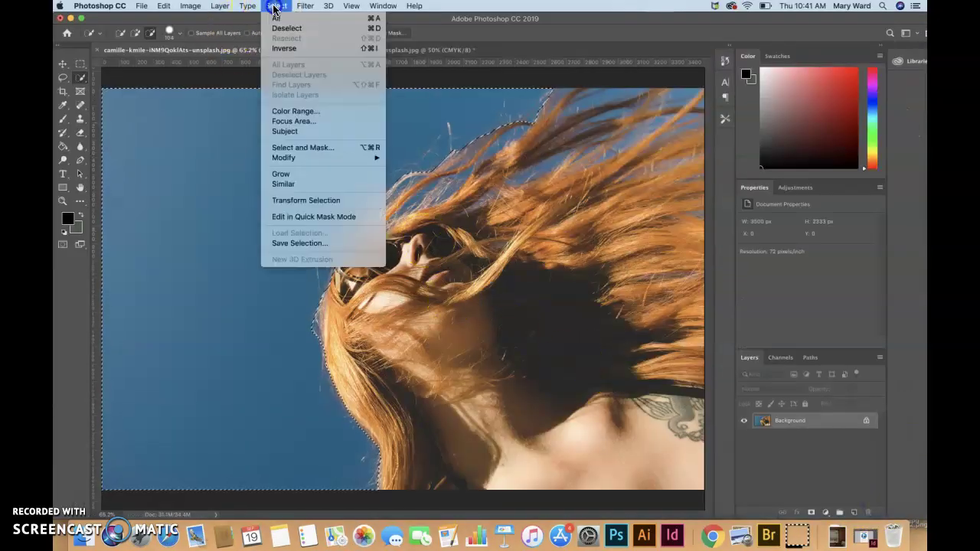
left_click(285, 48)
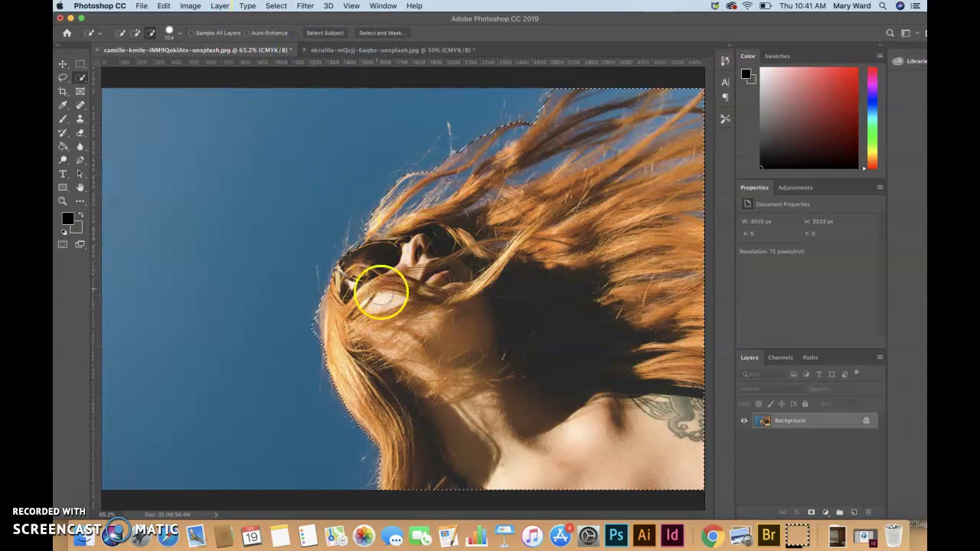
left_click(376, 38)
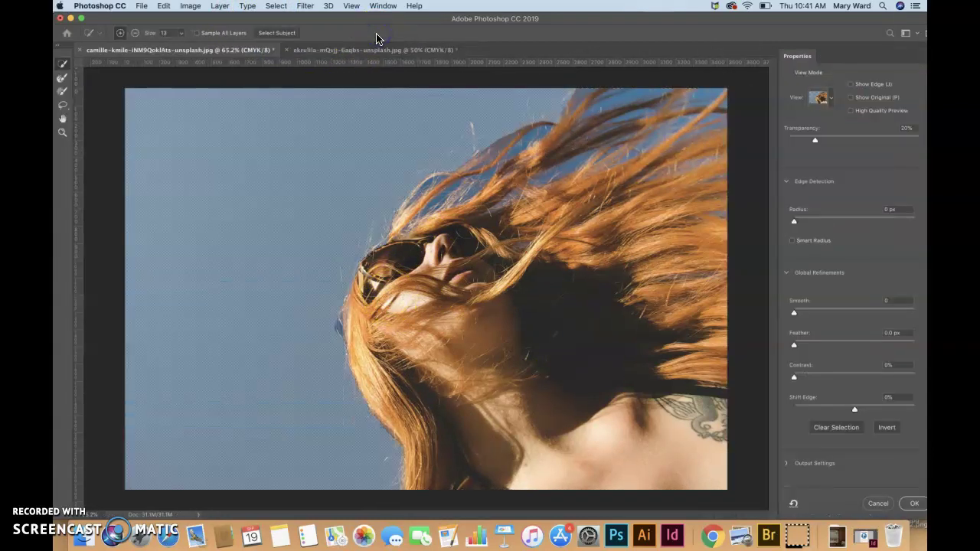
Set the transparency of the selection preview to 41%
mouse_move(415, 182)
left_mouse_down()
mouse_move(506, 121)
mouse_move(533, 114)
mouse_move(434, 197)
left_mouse_up()
mouse_move(364, 266)
left_mouse_down()
mouse_move(367, 284)
mouse_move(339, 332)
mouse_move(415, 219)
mouse_move(383, 256)
mouse_move(346, 327)
left_mouse_up()
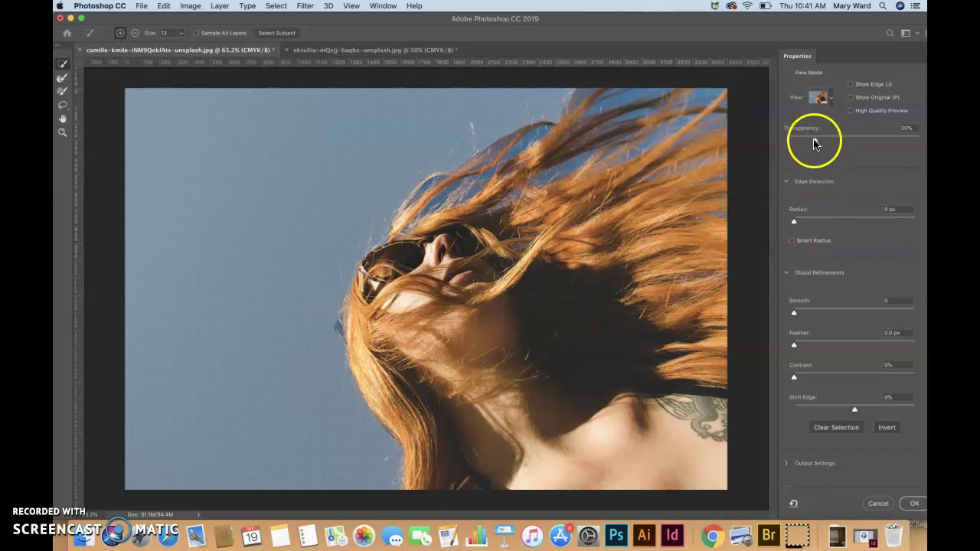
left_click_drag(812, 143, 923, 147)
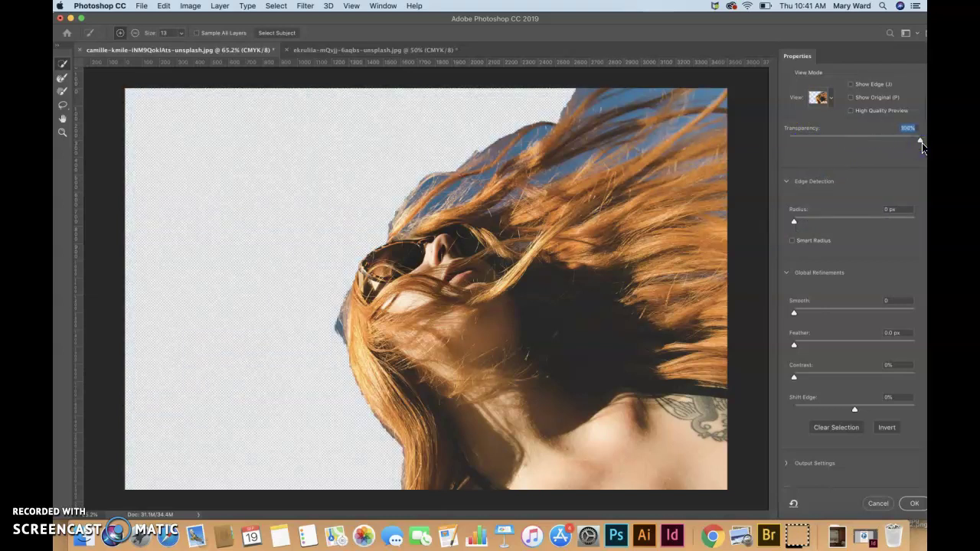
left_click_drag(899, 140, 842, 143)
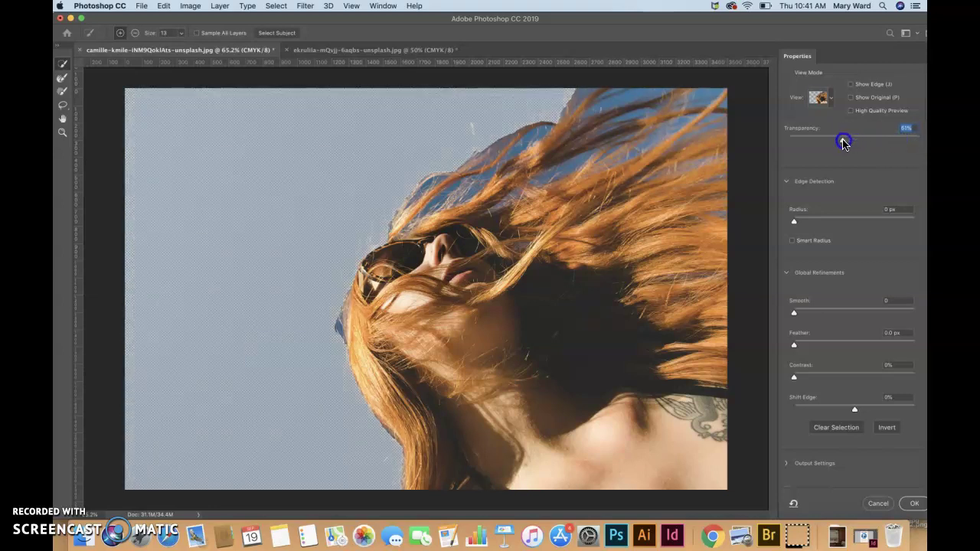
Set the edge detection radius of the woman's selection to 65 px
left_click(788, 182)
left_click(789, 183)
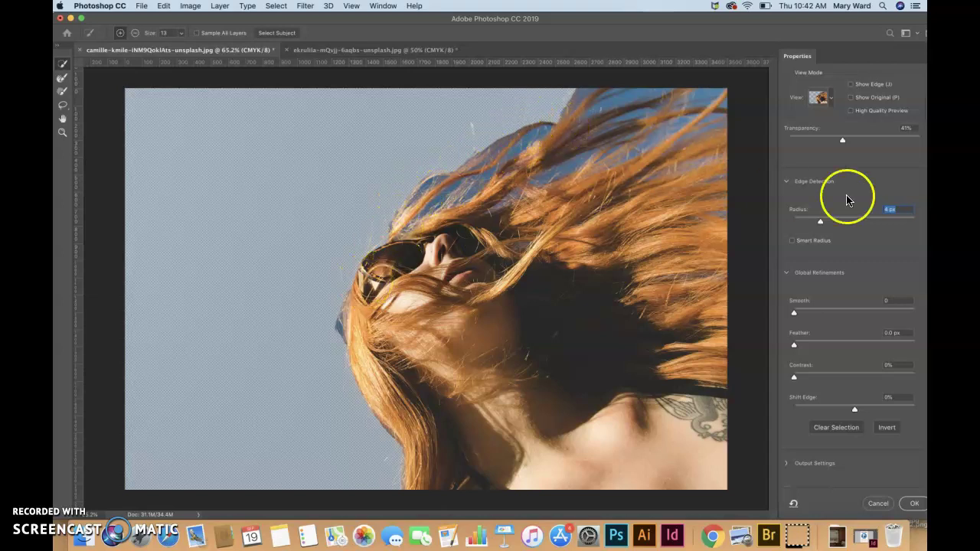
left_click(819, 223)
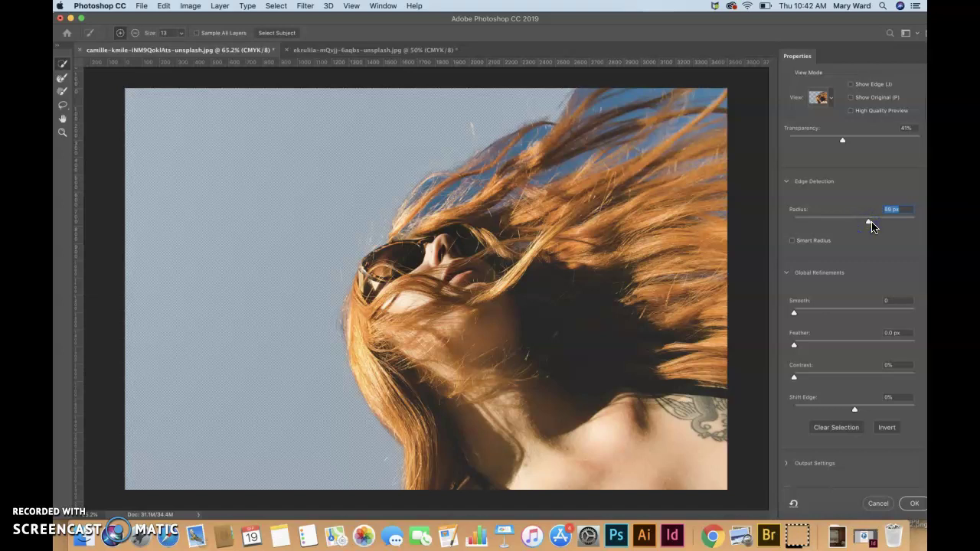
left_click_drag(869, 226, 863, 224)
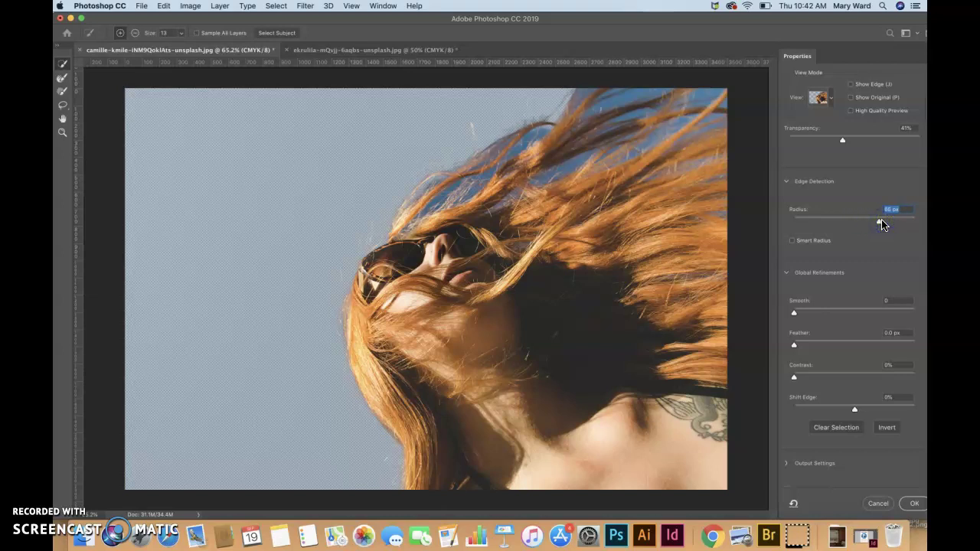
left_click(880, 222)
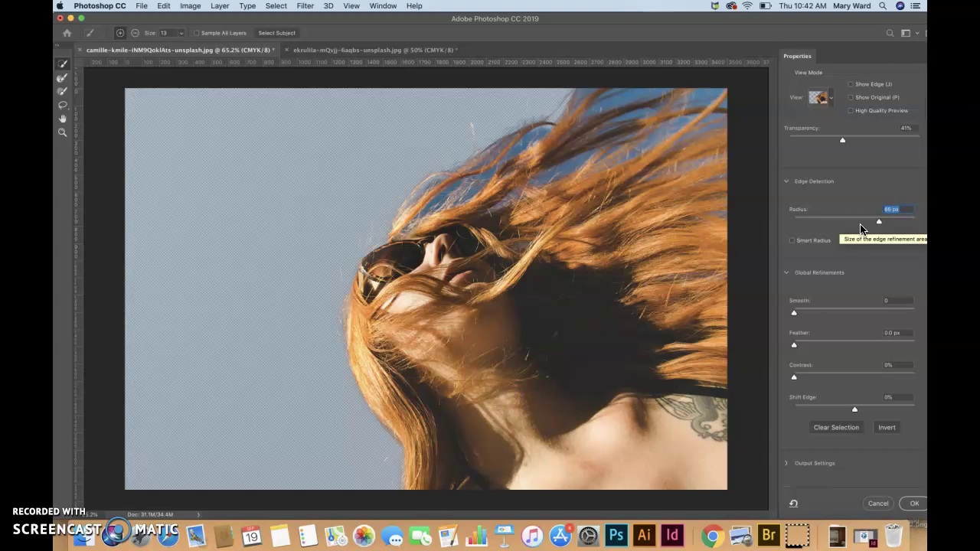
Try strong and slight feathering on the woman's selection, settling on a Feather value of 6.0 px
left_click(795, 348)
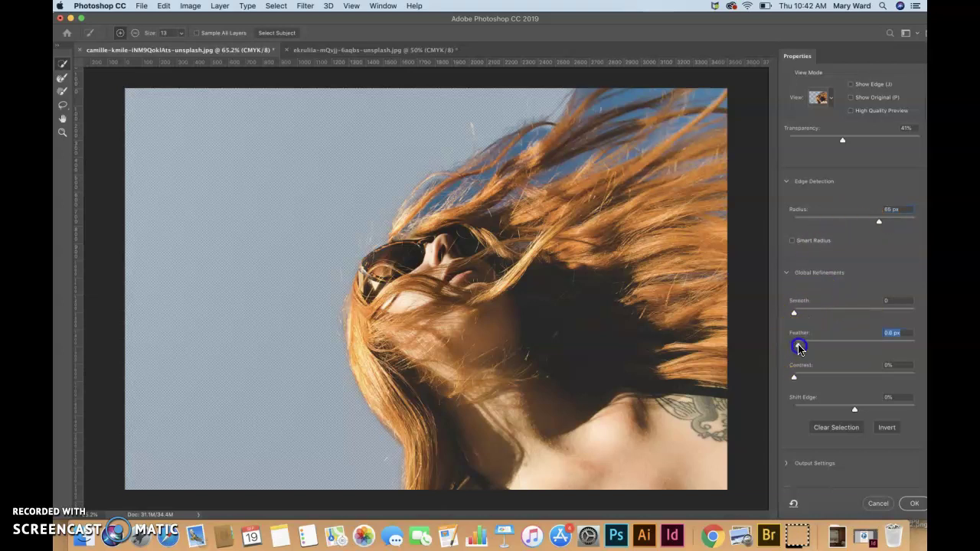
left_click_drag(798, 349, 884, 343)
left_click(895, 342)
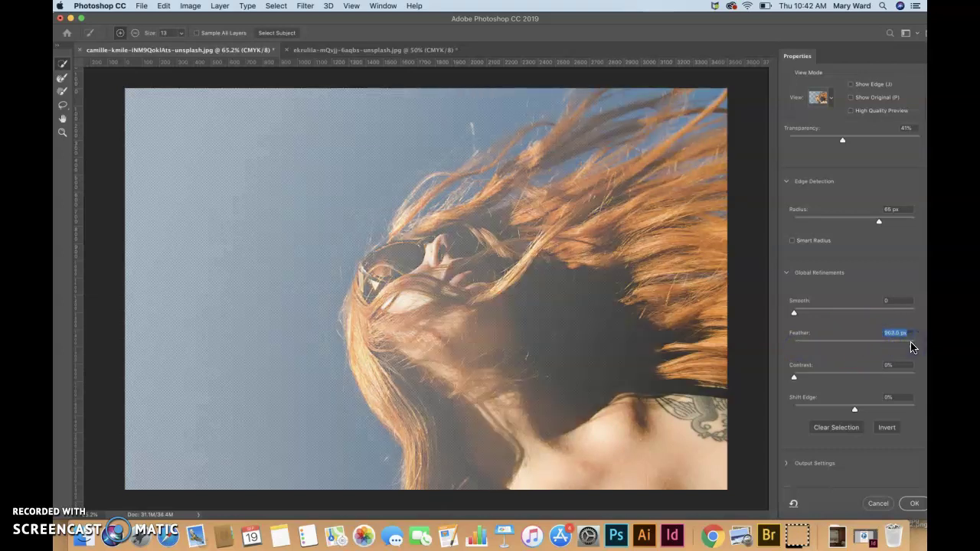
left_click_drag(909, 346, 827, 346)
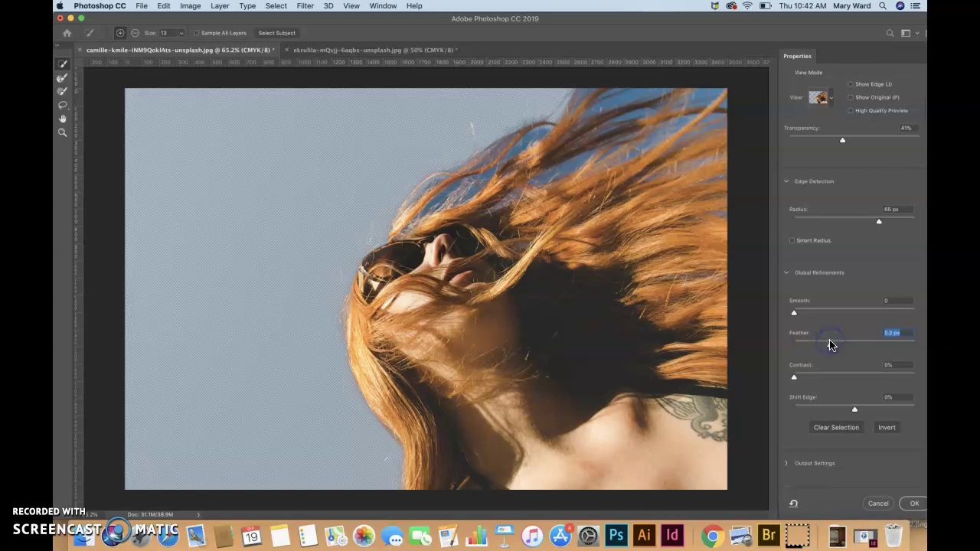
left_click_drag(827, 345, 817, 385)
Try shifting the selection edge outward to about +83%, and set Shift Edge back to 0%
left_click_drag(868, 404, 892, 412)
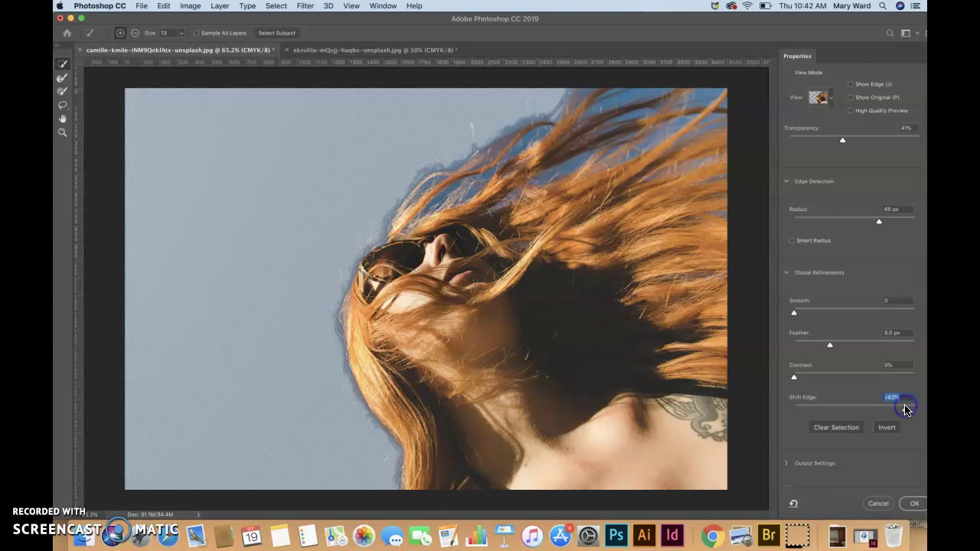
left_click_drag(900, 408, 854, 410)
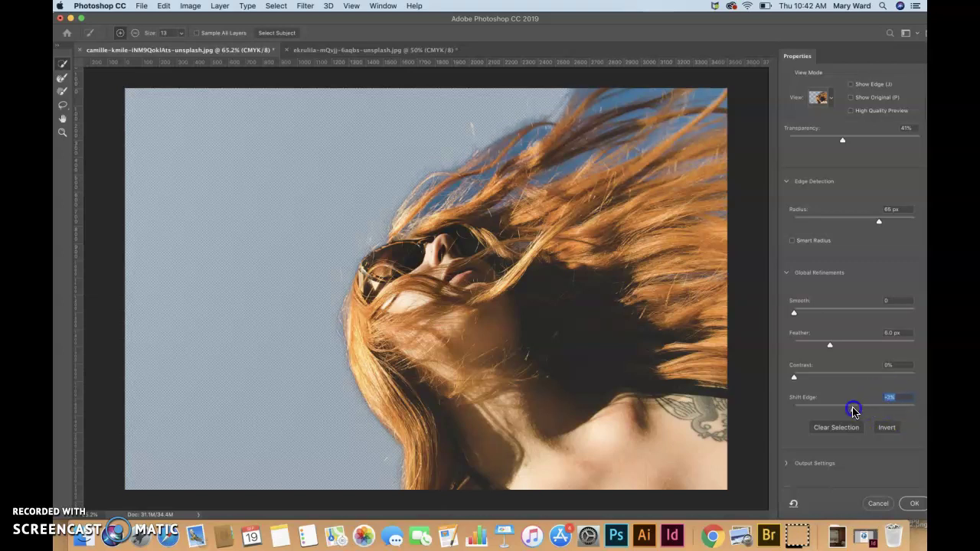
mouse_move(848, 413)
left_mouse_down()
mouse_move(800, 410)
mouse_move(855, 409)
left_mouse_up()
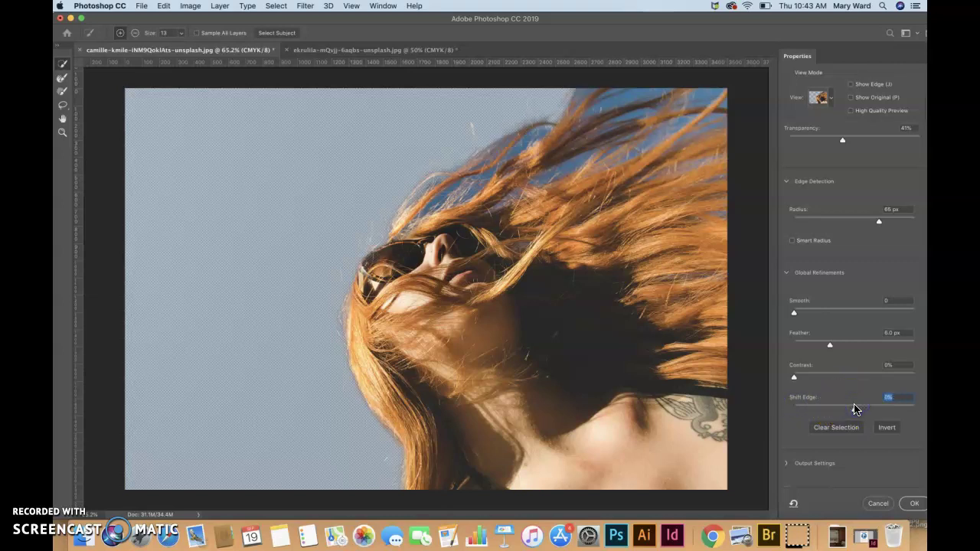
Invert the refined selection back and forth to compare isolating the sky with isolating the woman
scroll(801, 441, "down", 1)
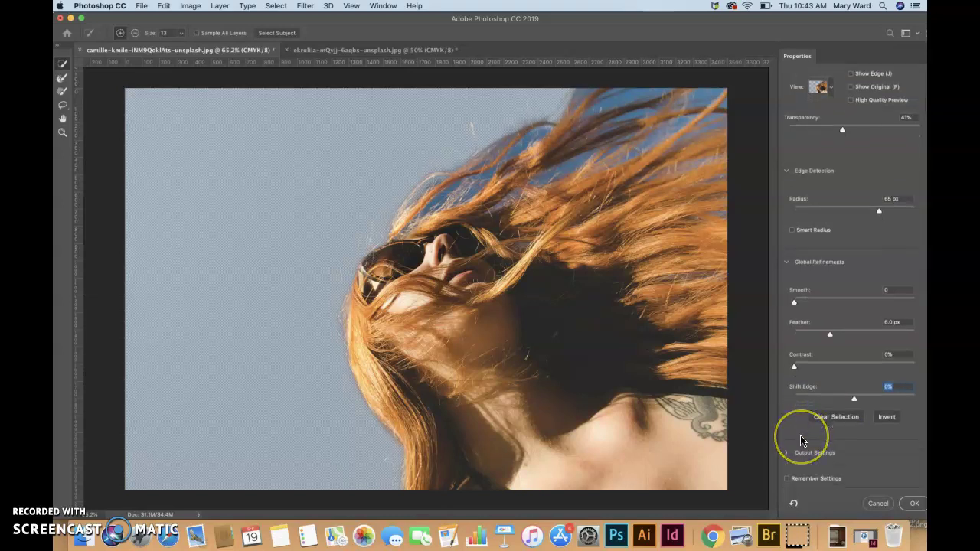
left_click_drag(803, 429, 890, 422)
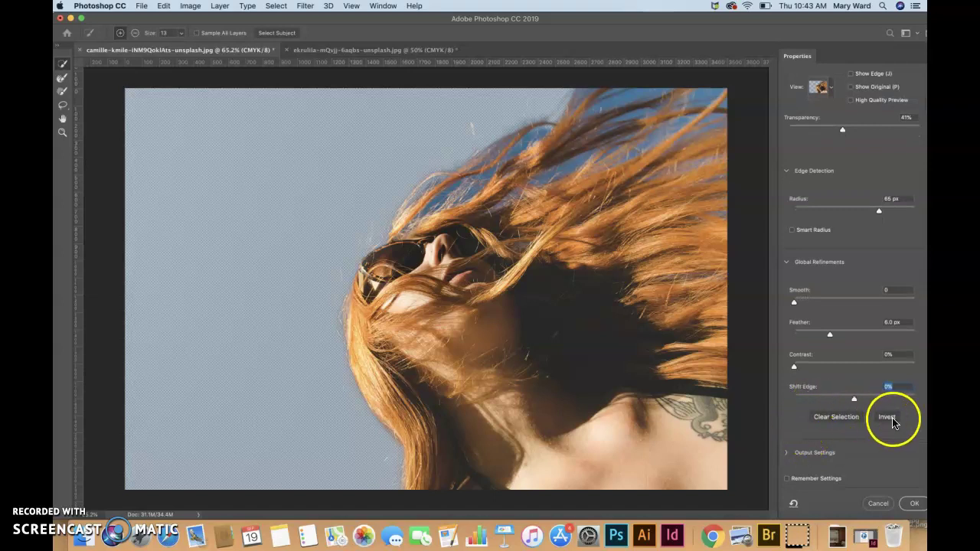
left_click(886, 418)
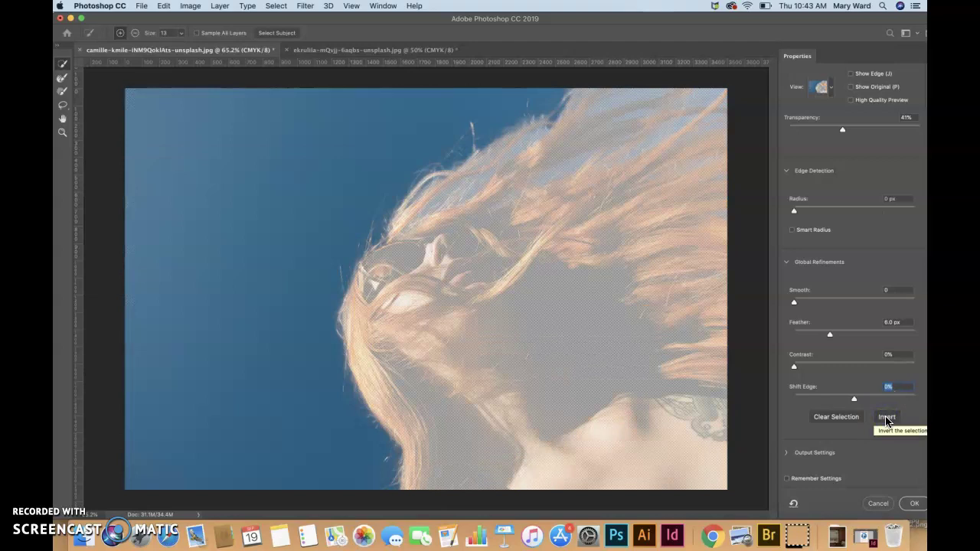
left_click(887, 419)
left_click(887, 419)
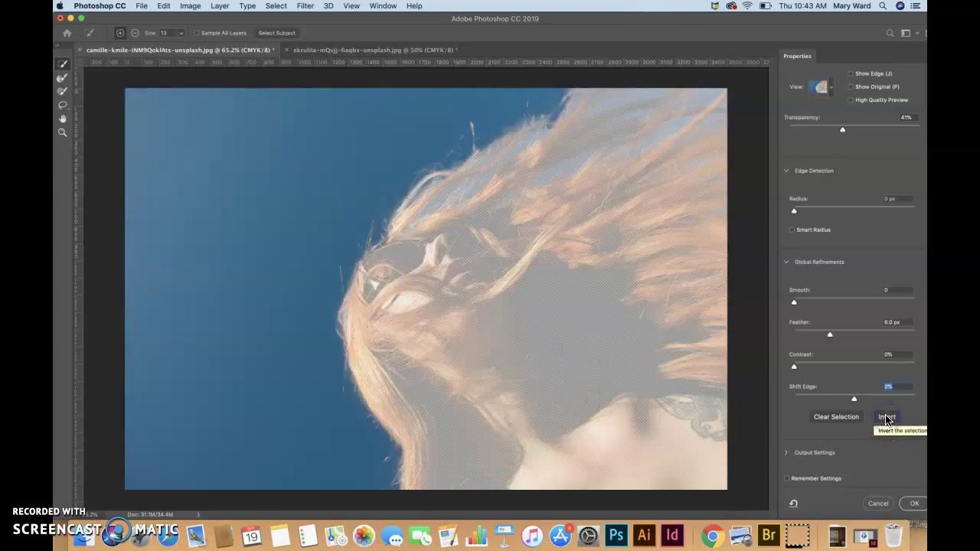
left_click(886, 418)
left_click(887, 418)
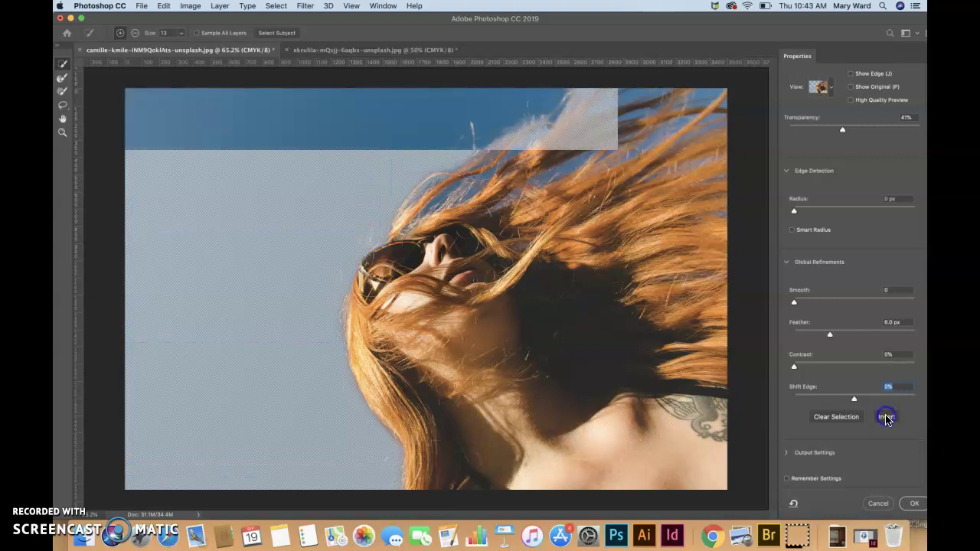
Invert the selection back to isolating the woman and output it as a layer mask
left_click(886, 418)
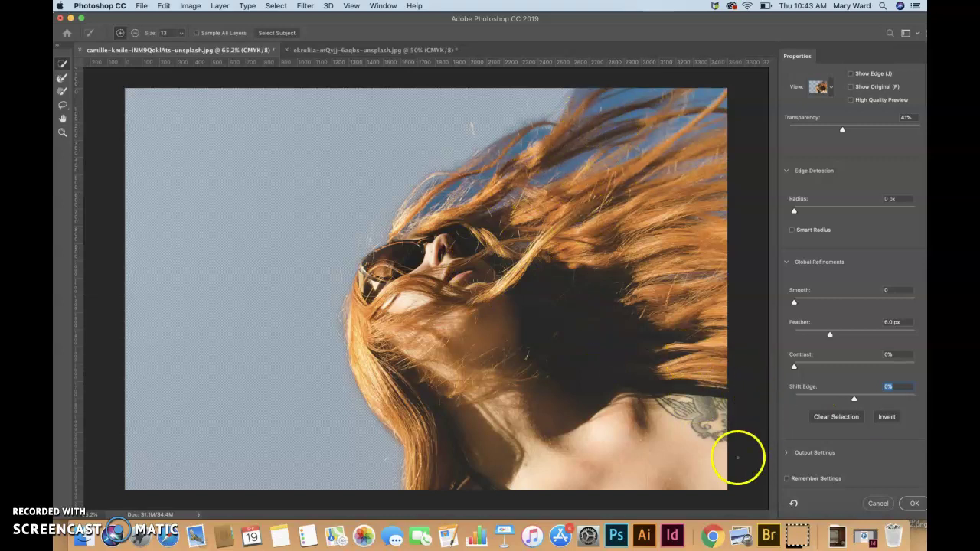
left_click(782, 451)
left_click(785, 453)
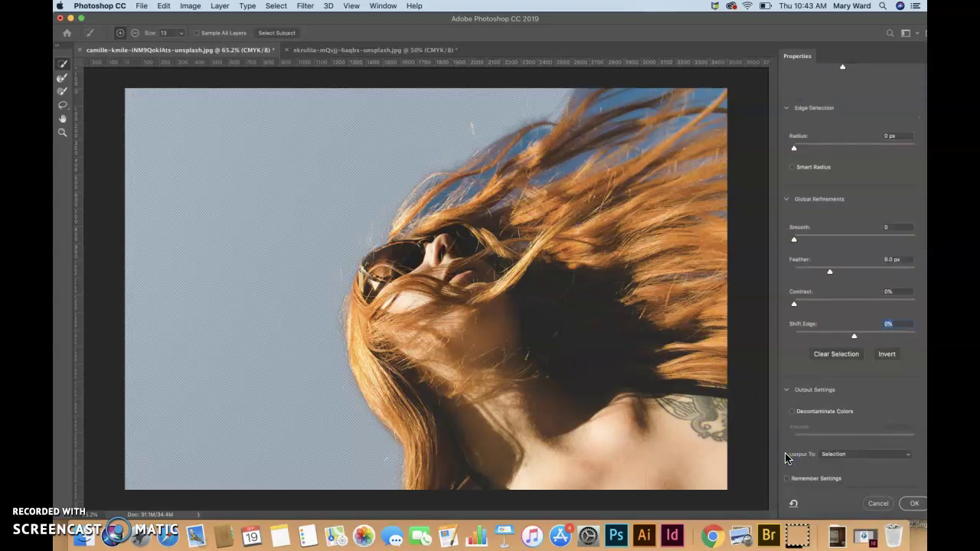
left_click(852, 454)
left_click(852, 463)
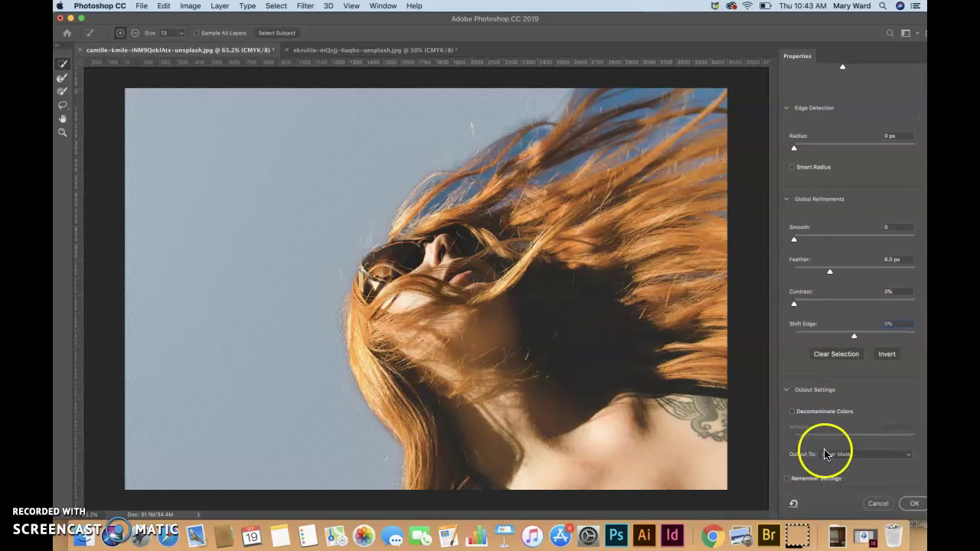
left_click(911, 503)
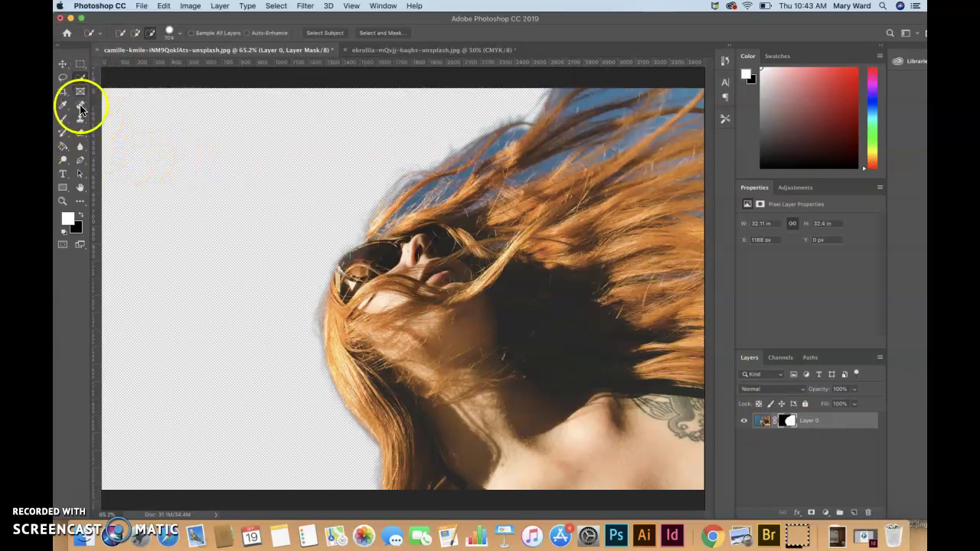
Switch to the Brush tool and make black the foreground color for painting on the layer mask
left_click(65, 122)
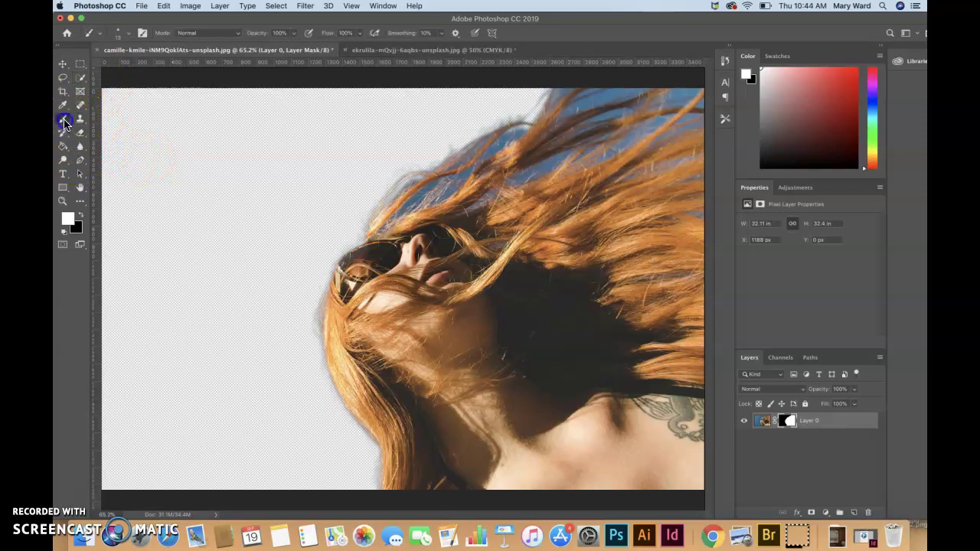
left_click(65, 122)
left_click(80, 217)
left_click(68, 220)
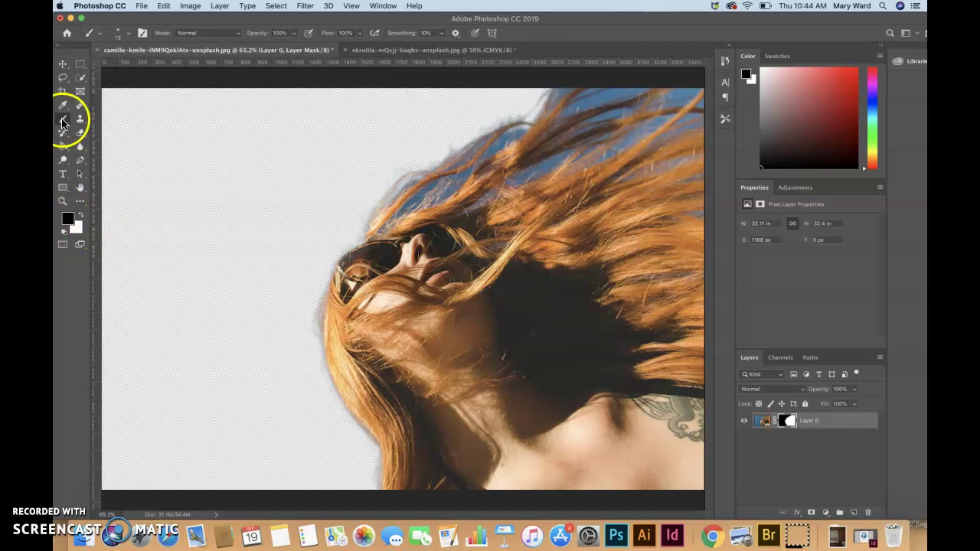
Choose the Soft Round brush with 0% hardness and reduce its size to about 48 px after trying 67 px
left_click(119, 34)
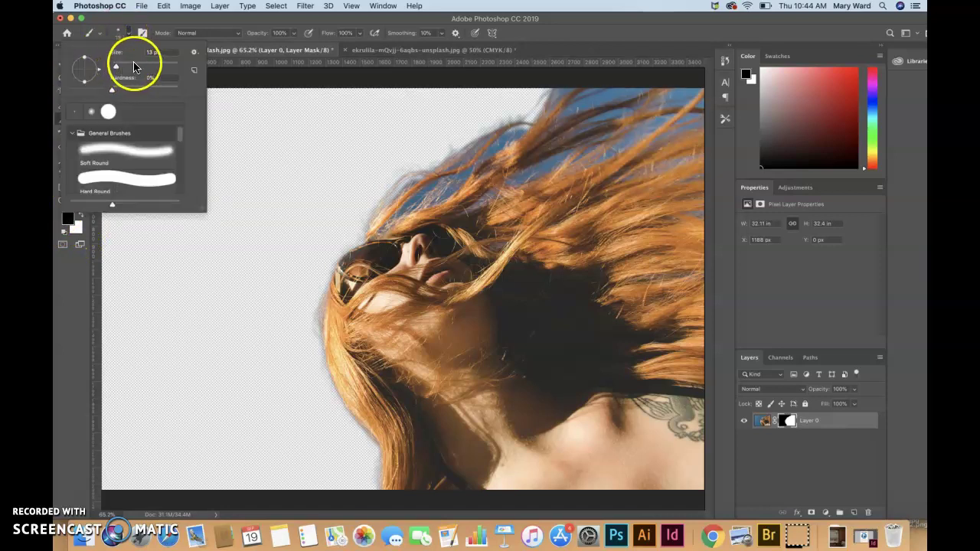
left_click(126, 149)
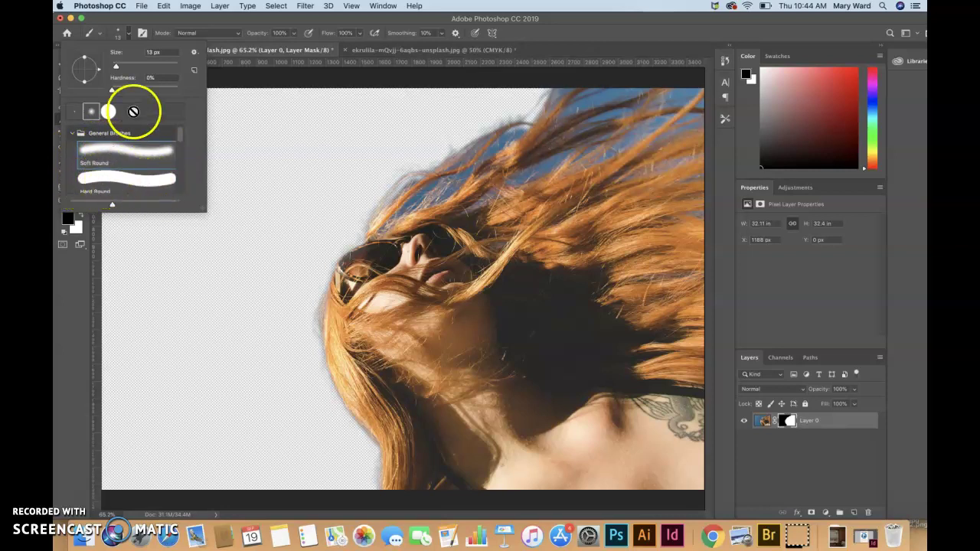
left_click(123, 150)
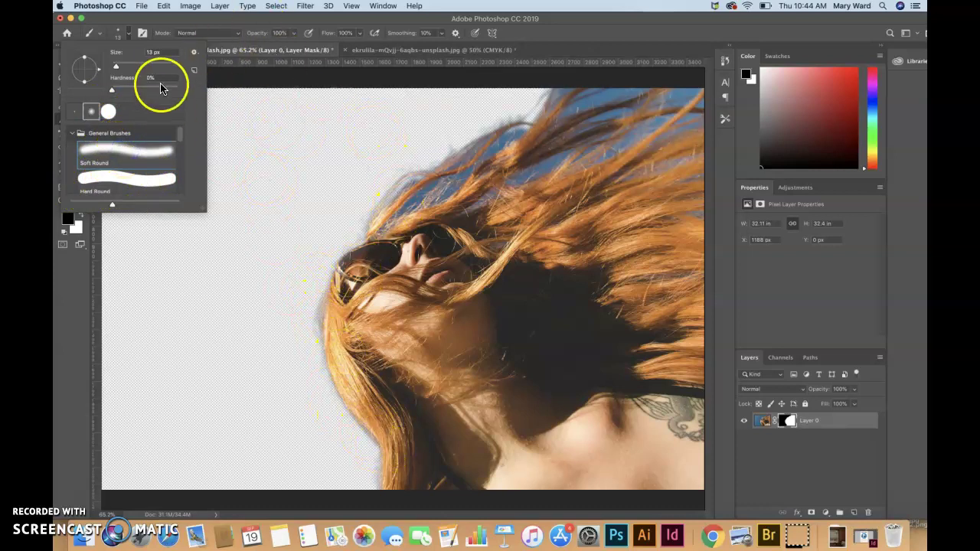
left_click(127, 32)
left_click(129, 32)
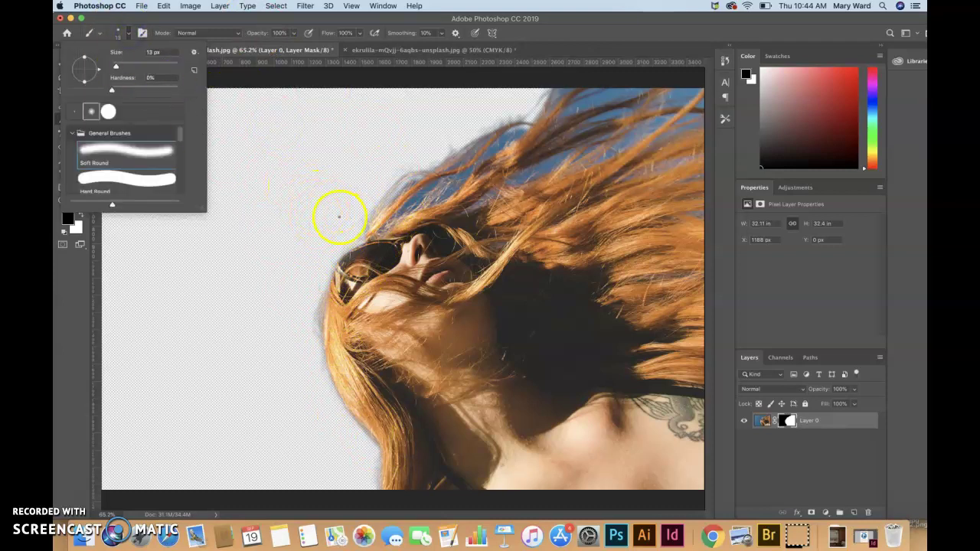
left_click_drag(115, 66, 139, 68)
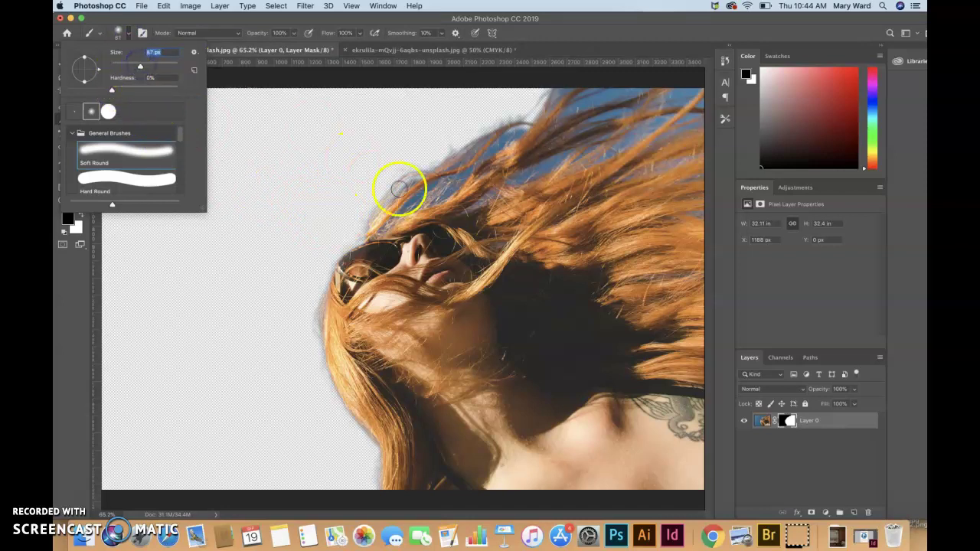
left_click(131, 67)
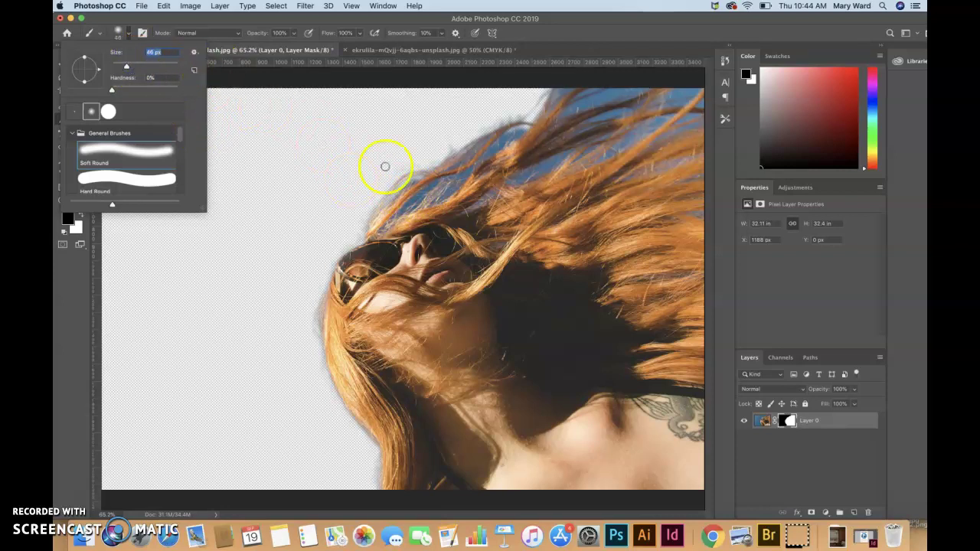
Paint black on the layer mask to hide patches of blue sky between the woman's upper hair strands
left_click(603, 98)
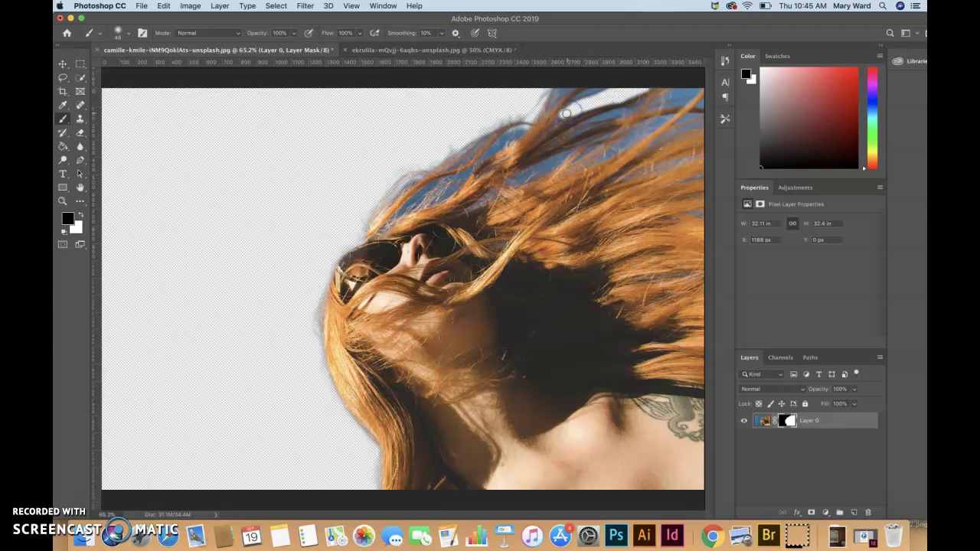
left_click_drag(608, 99, 648, 89)
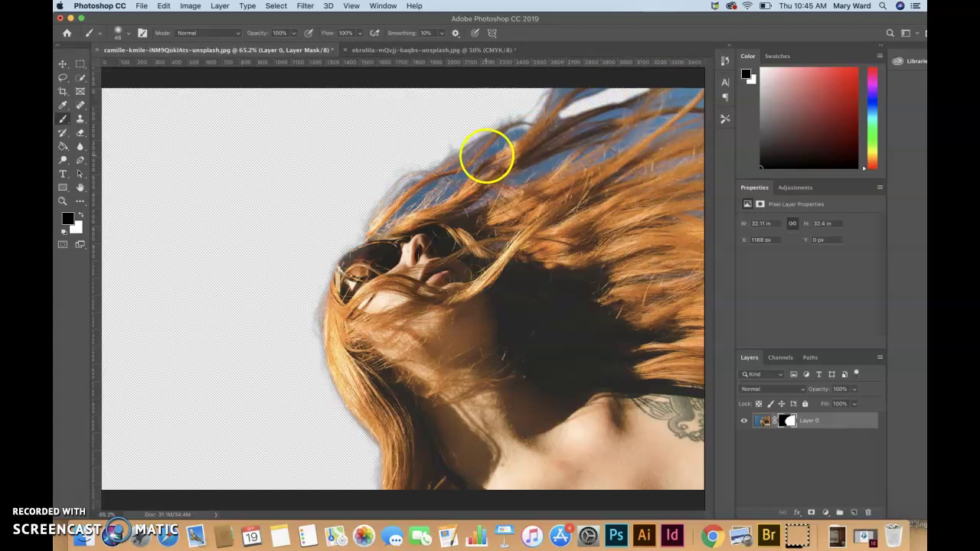
left_click(495, 145)
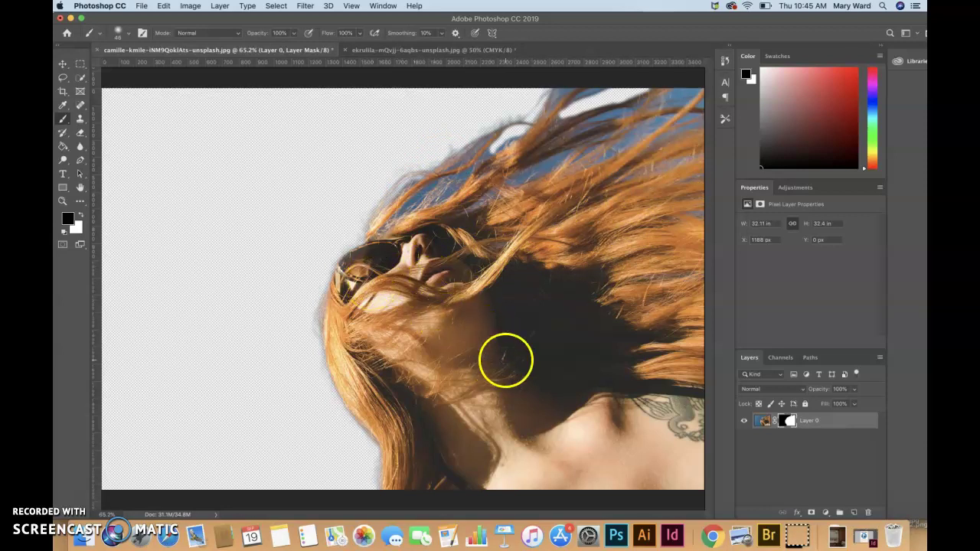
left_click(276, 6)
left_click(294, 113)
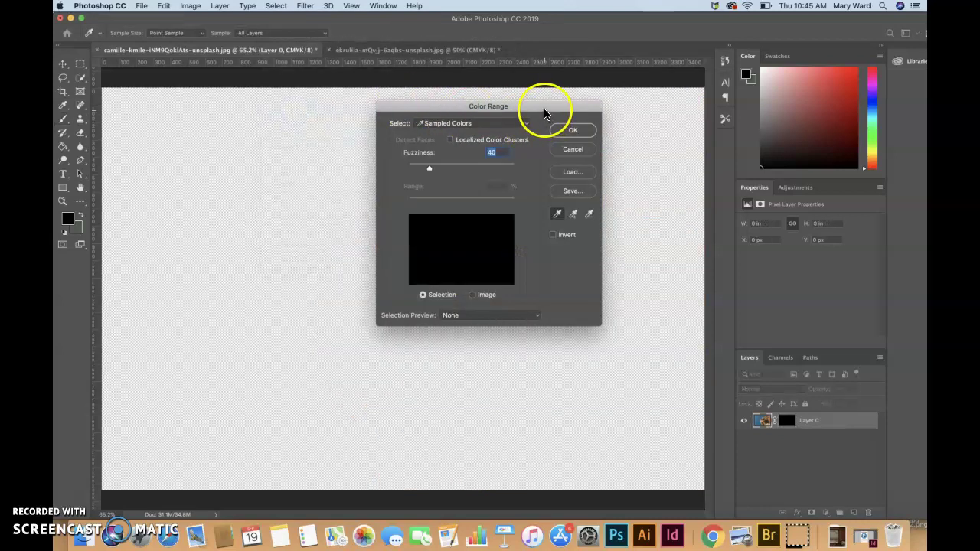
left_click(571, 132)
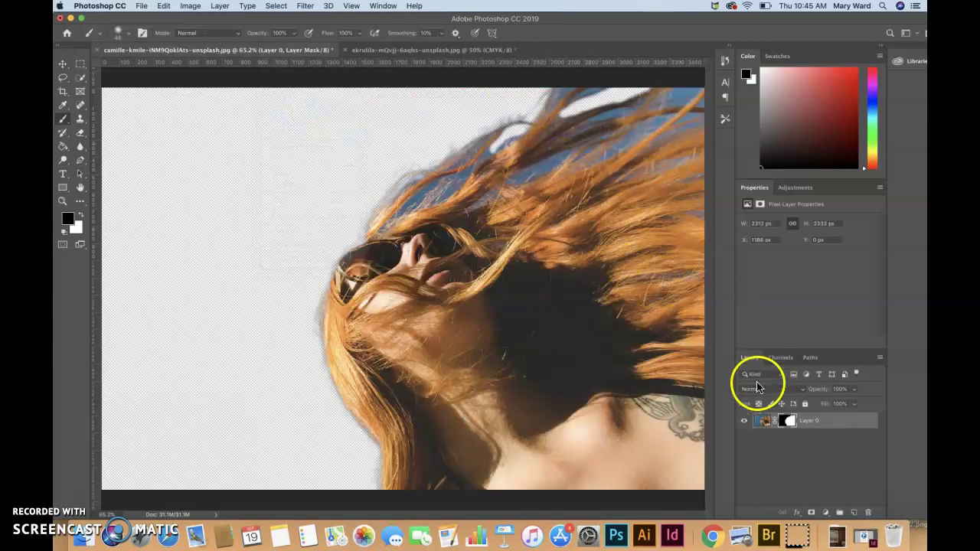
Target Layer 0's image and select the remaining blue with Color Range, sampling the sky between the hair strands at Fuzziness 53
left_click(760, 423)
left_click(761, 425)
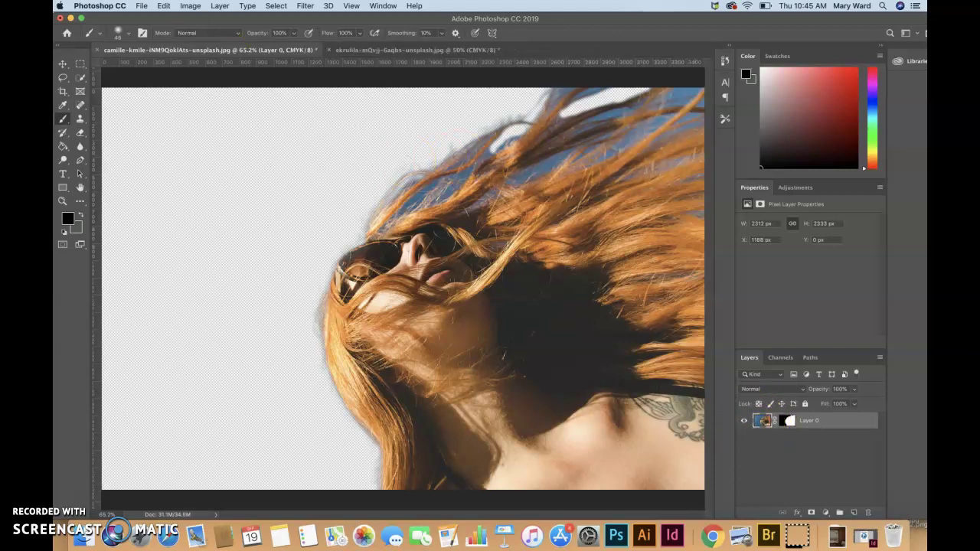
left_click(276, 6)
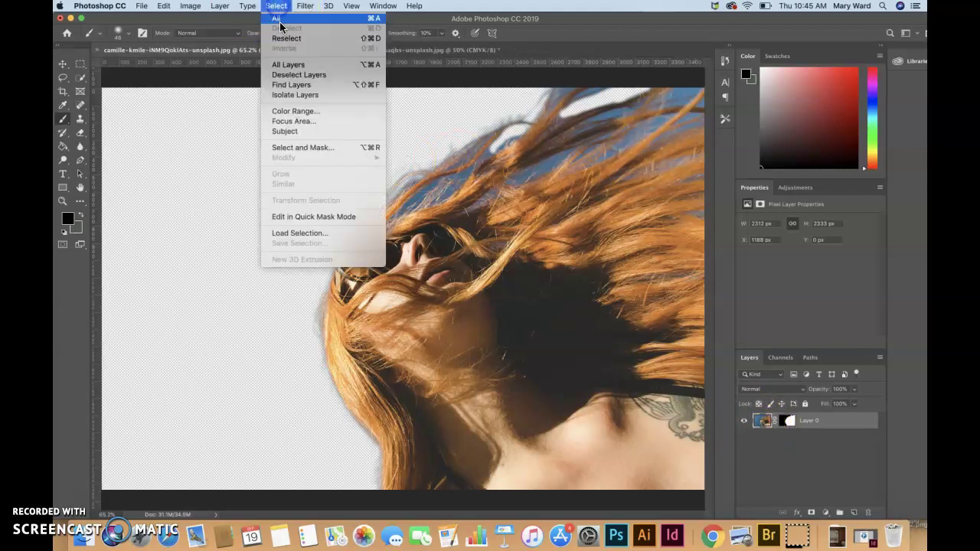
left_click(297, 111)
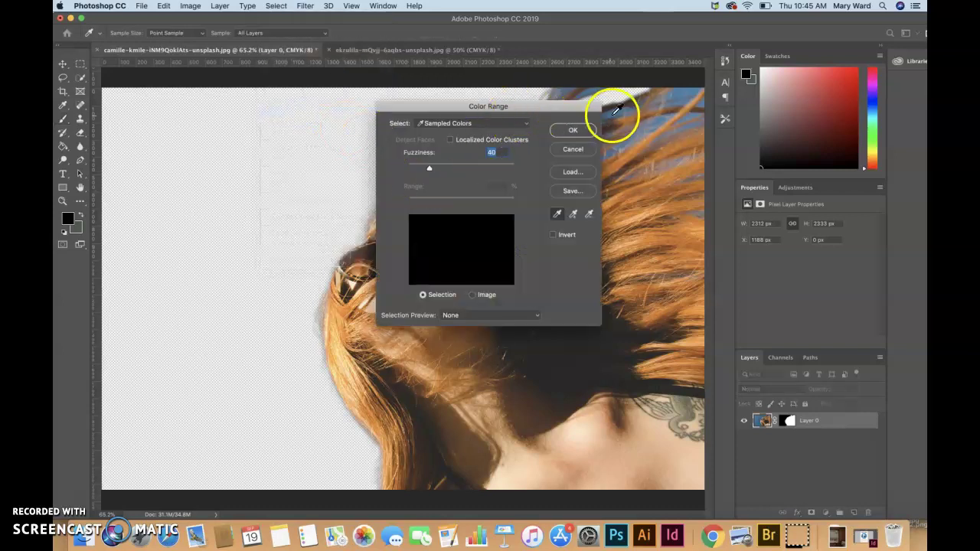
left_click(678, 92)
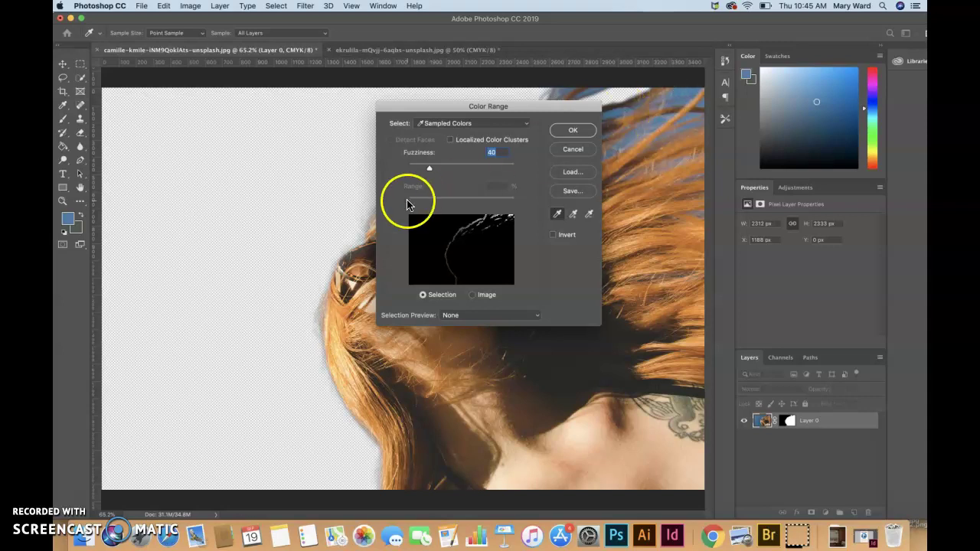
left_click_drag(406, 109, 189, 92)
mouse_move(202, 152)
left_mouse_down()
mouse_move(186, 154)
mouse_move(288, 166)
mouse_move(174, 154)
mouse_move(184, 156)
left_mouse_up()
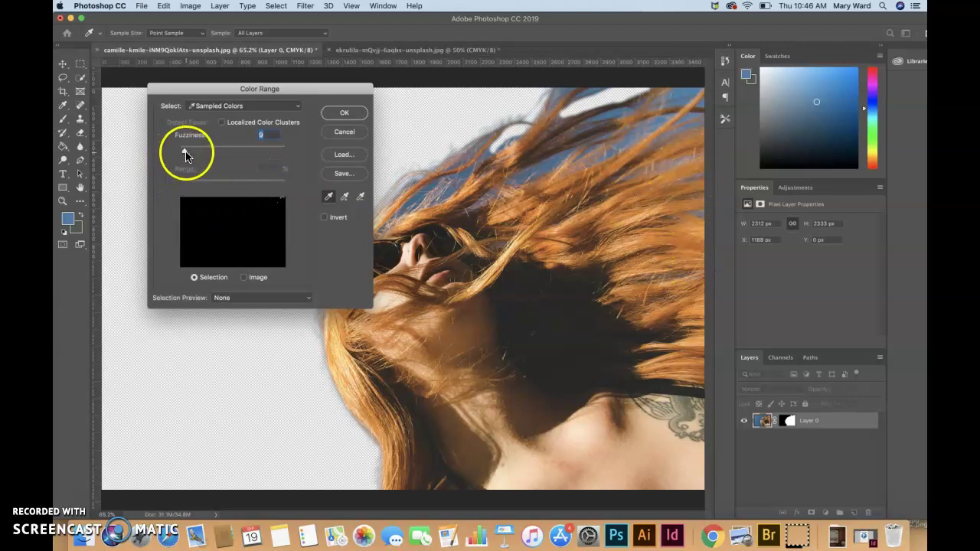
left_click(462, 175)
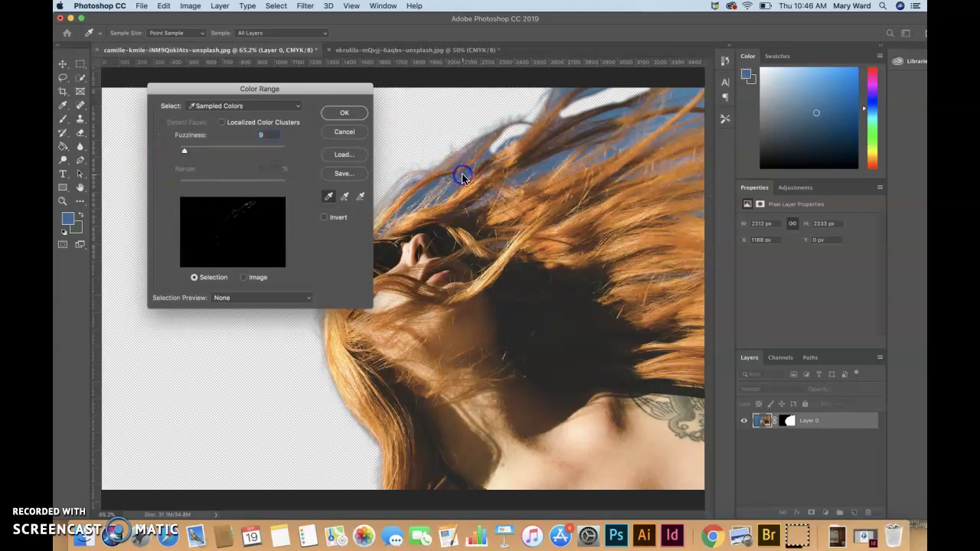
left_click_drag(183, 159, 182, 156)
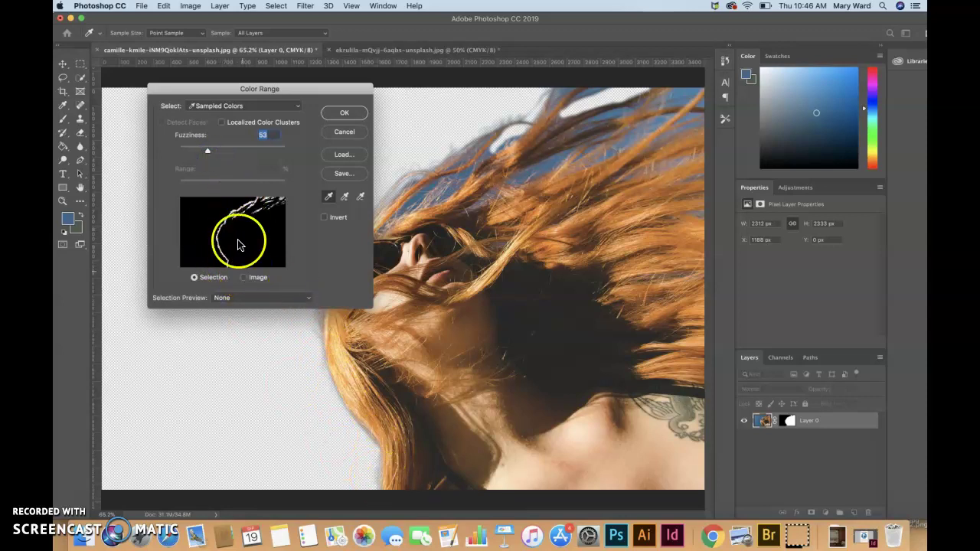
left_click(341, 113)
Clear the selected blue sky from between and around the hair strands on Layer 0
key("b")
mouse_move(363, 127)
left_mouse_down()
mouse_move(383, 192)
mouse_move(308, 361)
mouse_move(357, 416)
mouse_move(559, 208)
mouse_move(628, 116)
mouse_move(663, 107)
mouse_move(651, 127)
mouse_move(586, 172)
left_mouse_up()
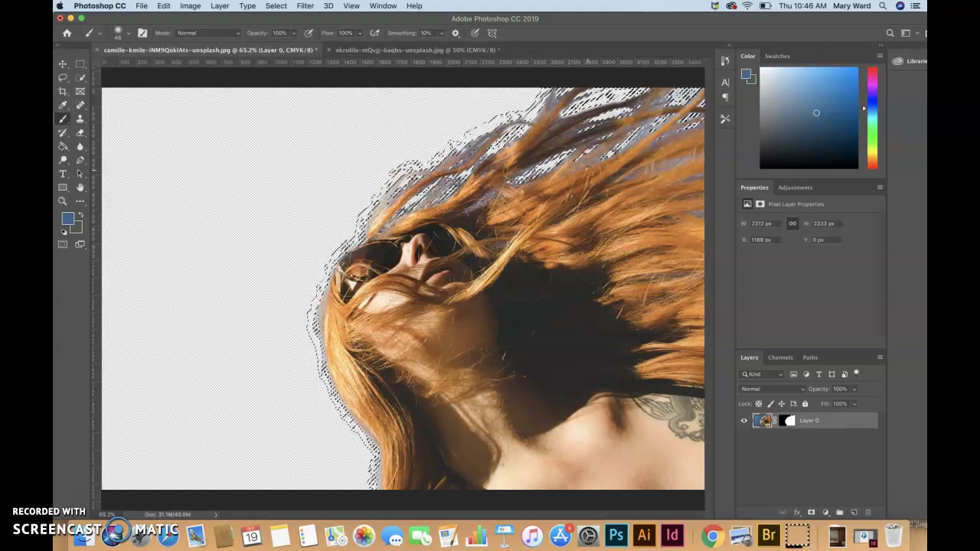
key("super+d")
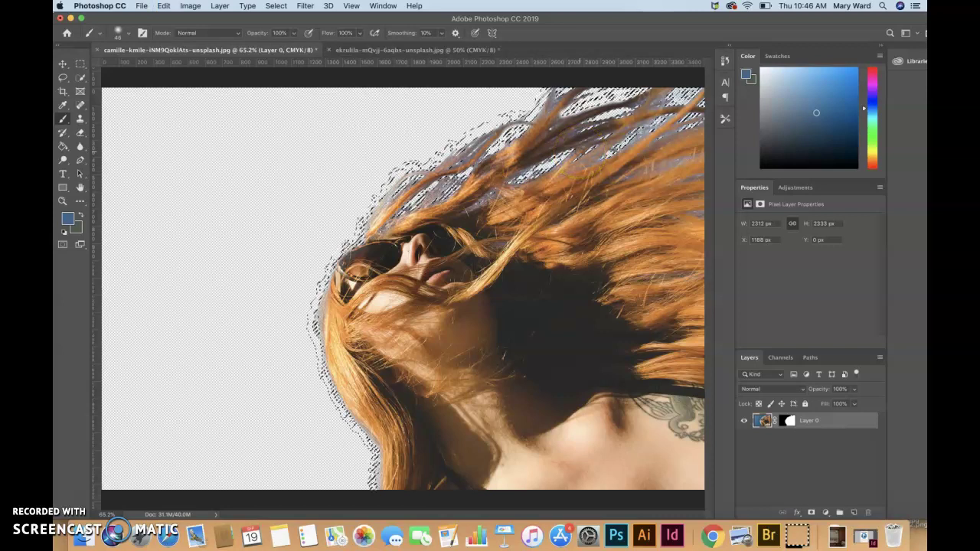
left_click(726, 61)
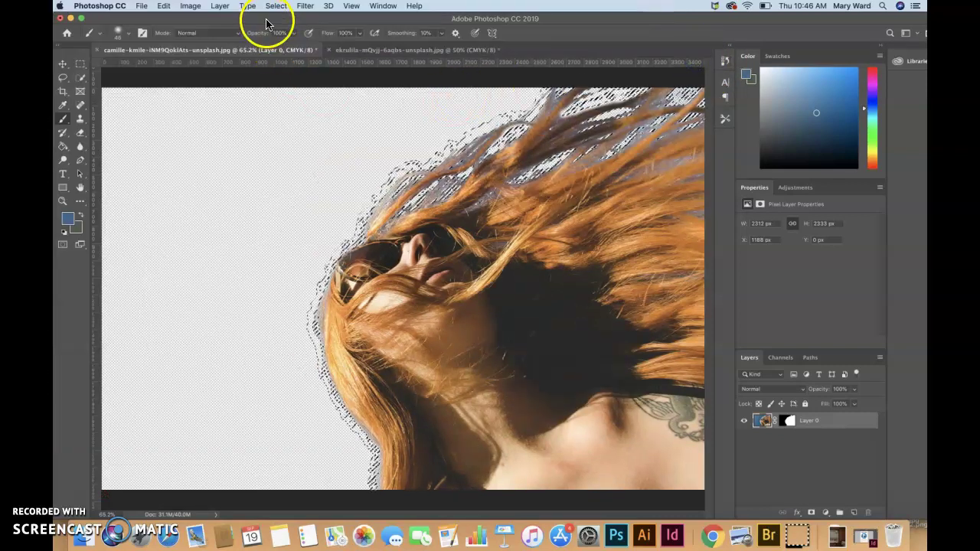
left_click(220, 7)
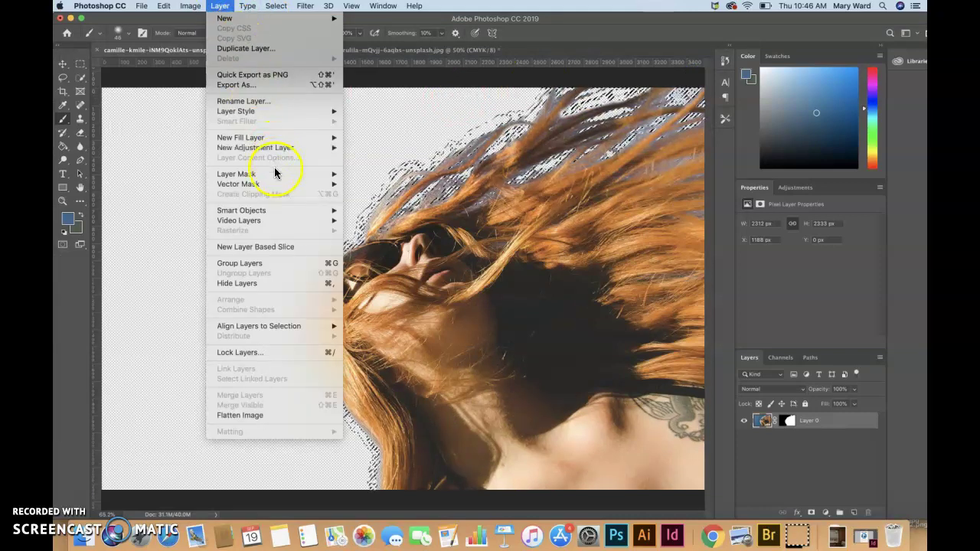
mouse_move(281, 221)
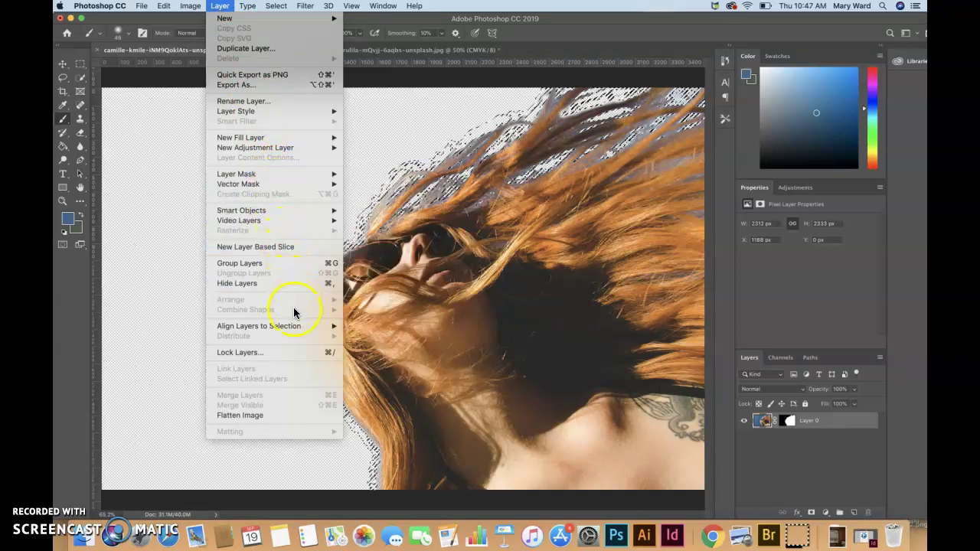
mouse_move(296, 326)
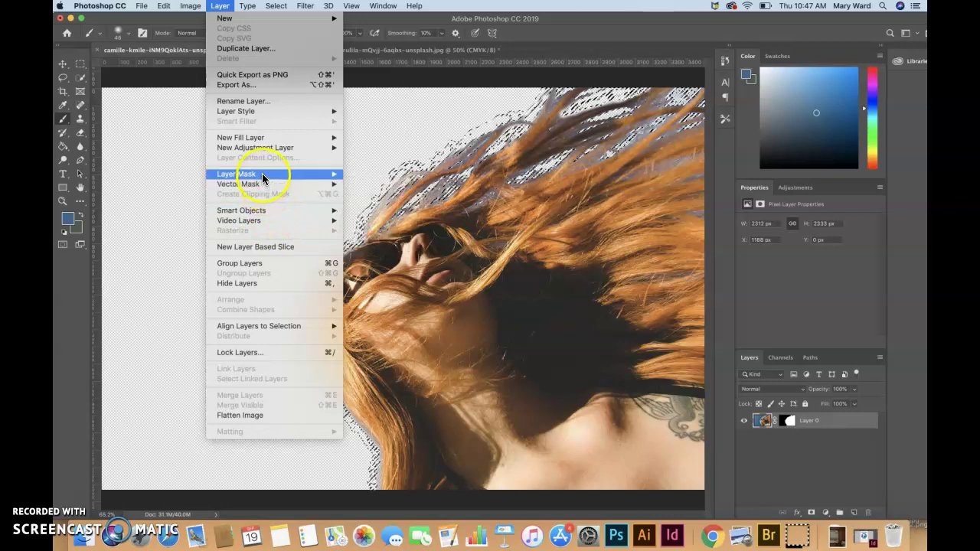
mouse_move(258, 151)
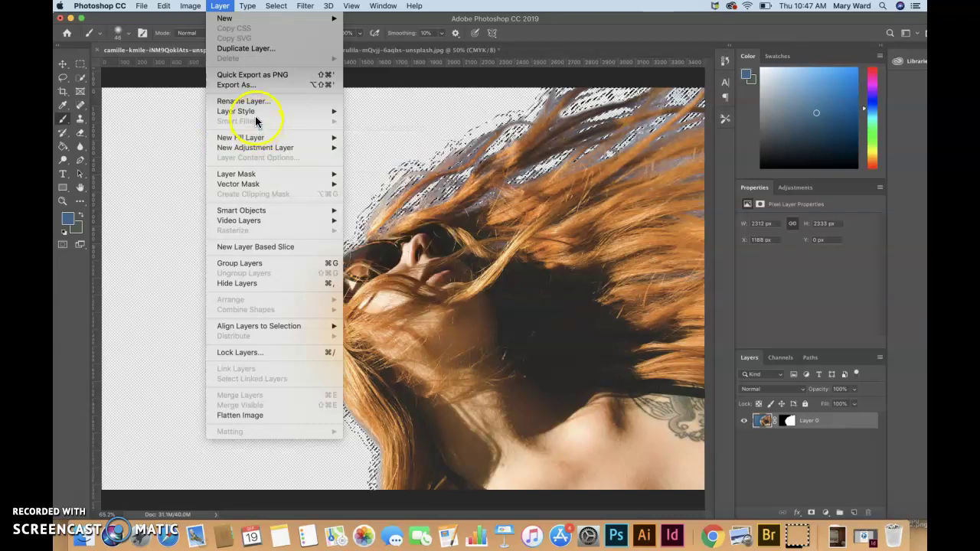
left_click(254, 115)
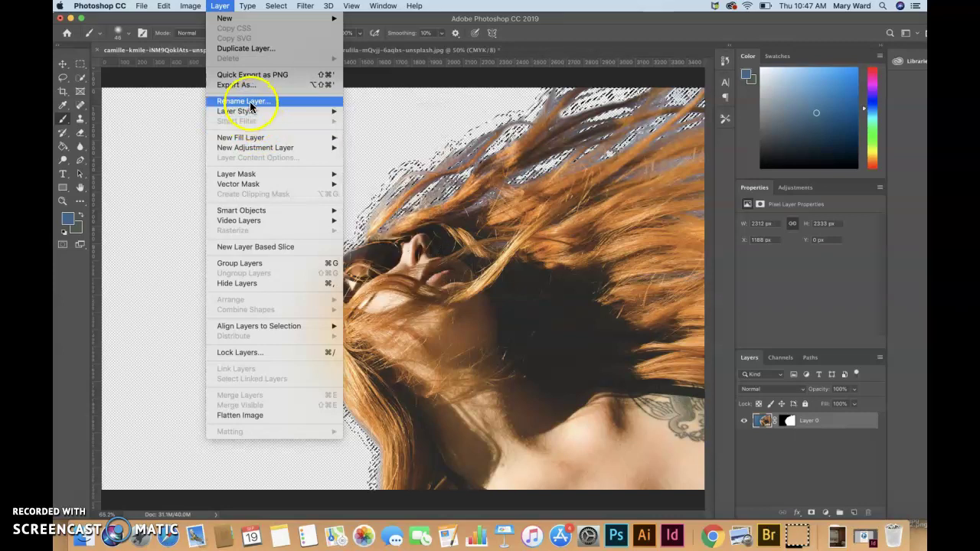
left_click(198, 6)
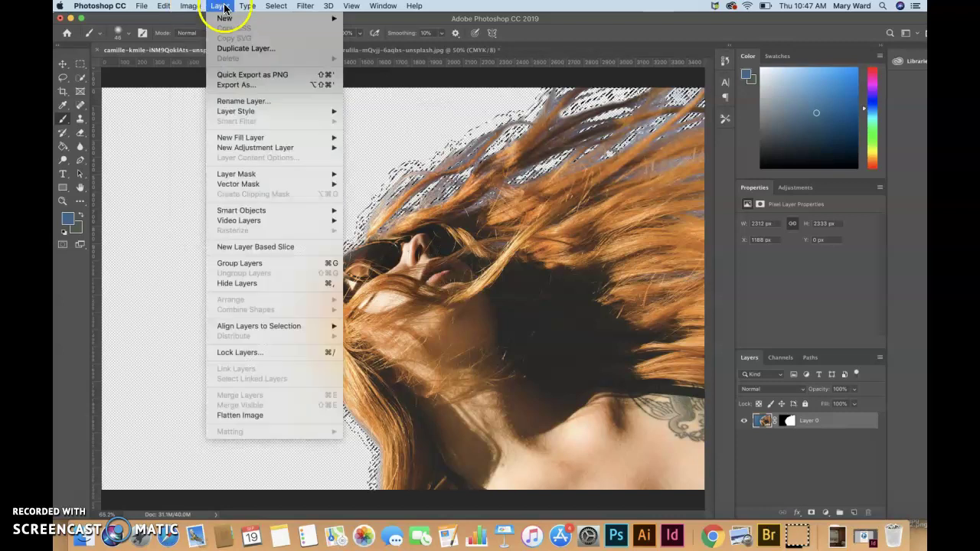
Feather the sky selection by 9 pixels, clear it from Layer 0's image around the hair and deselect
mouse_move(271, 11)
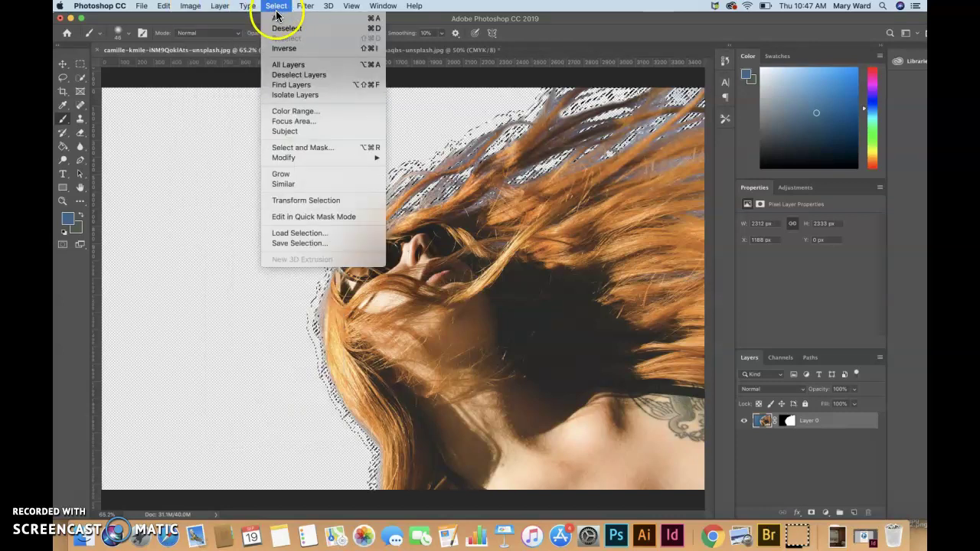
mouse_move(310, 161)
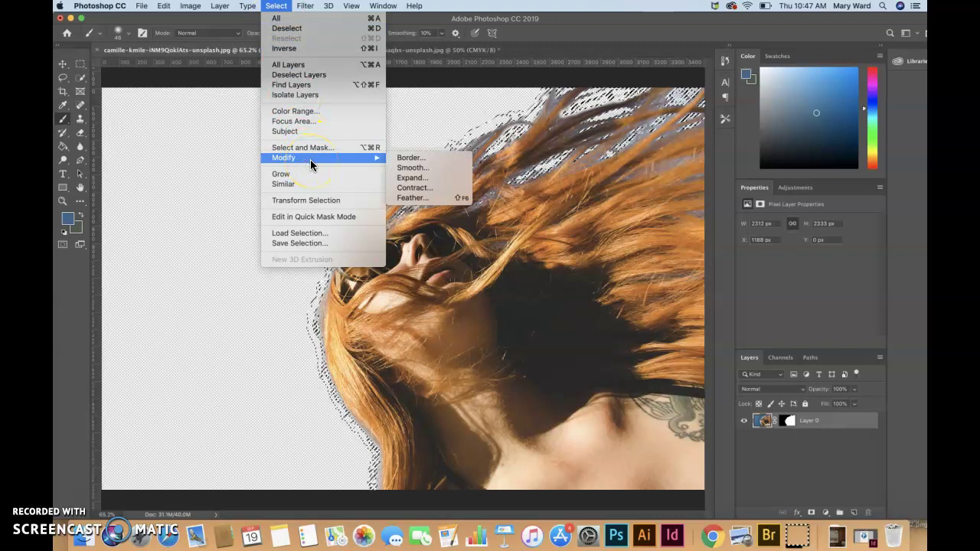
left_click_drag(308, 163, 411, 200)
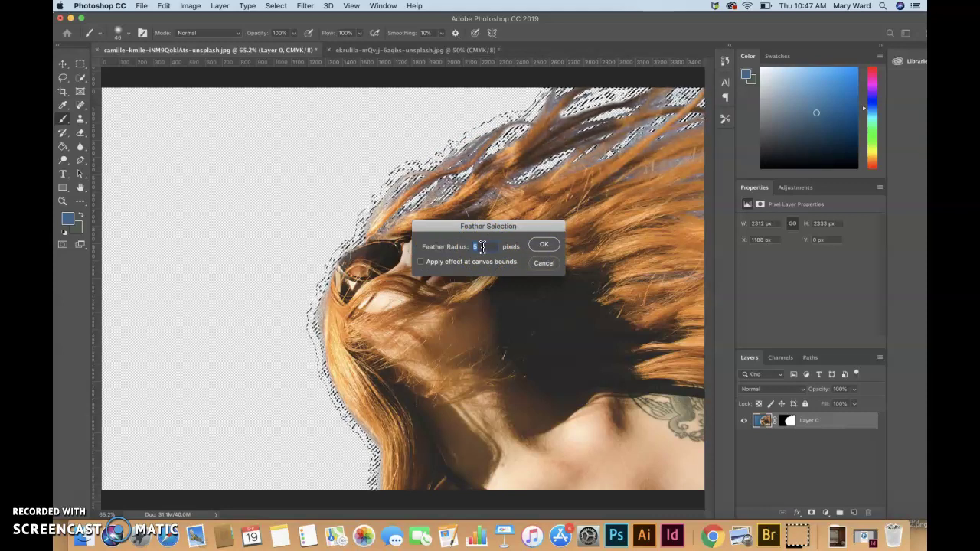
left_click(521, 220)
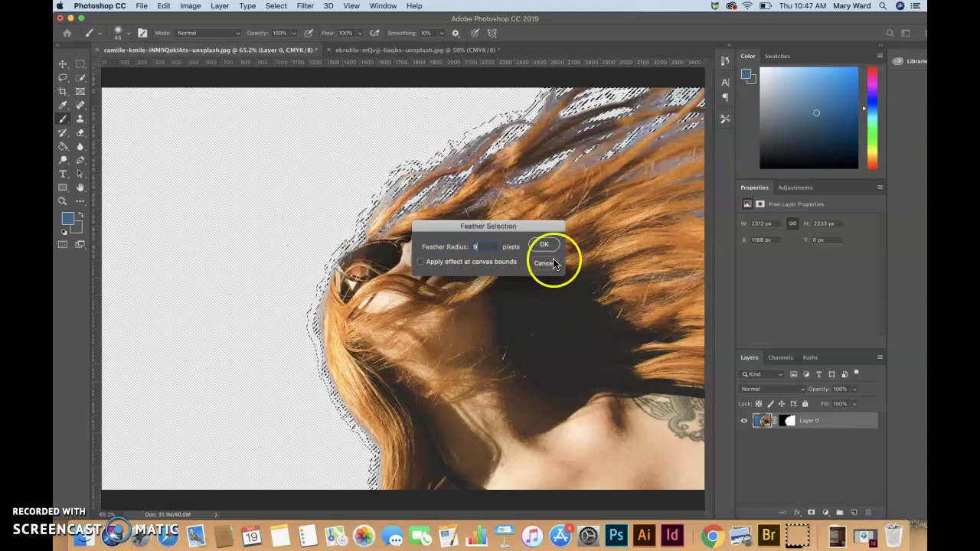
left_click(544, 244)
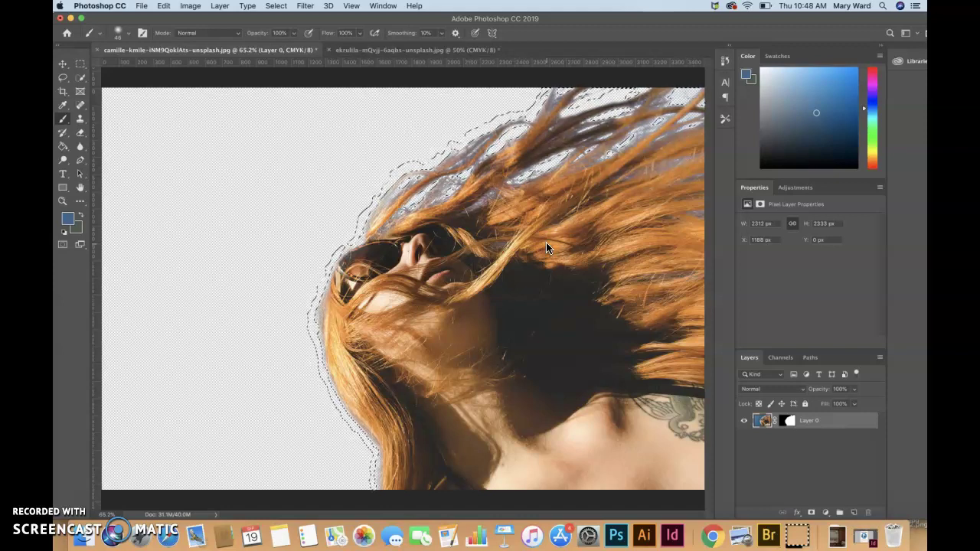
key("super+d")
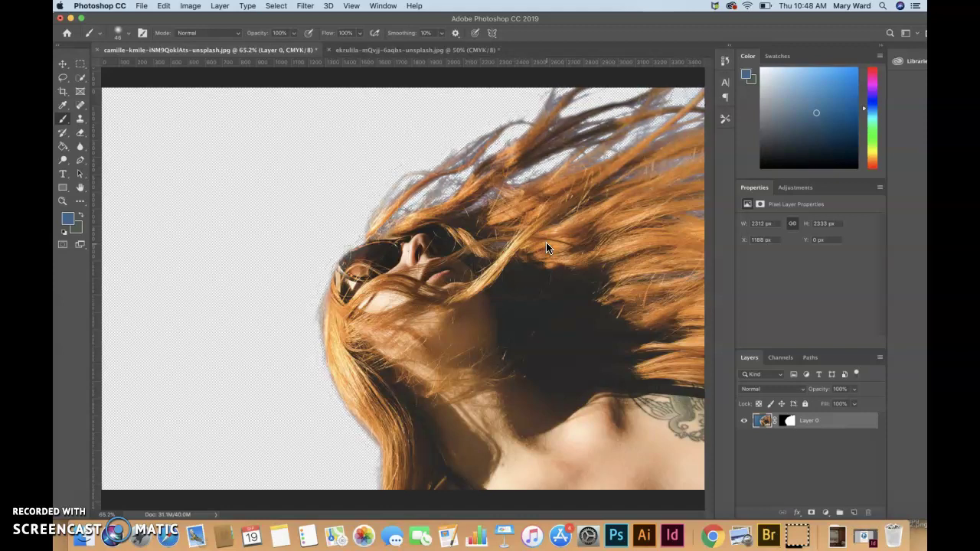
Try erasing leftover fringe around the sunglasses and hairline on Layer 0's image with the Eraser tool
left_click_drag(477, 176, 397, 166)
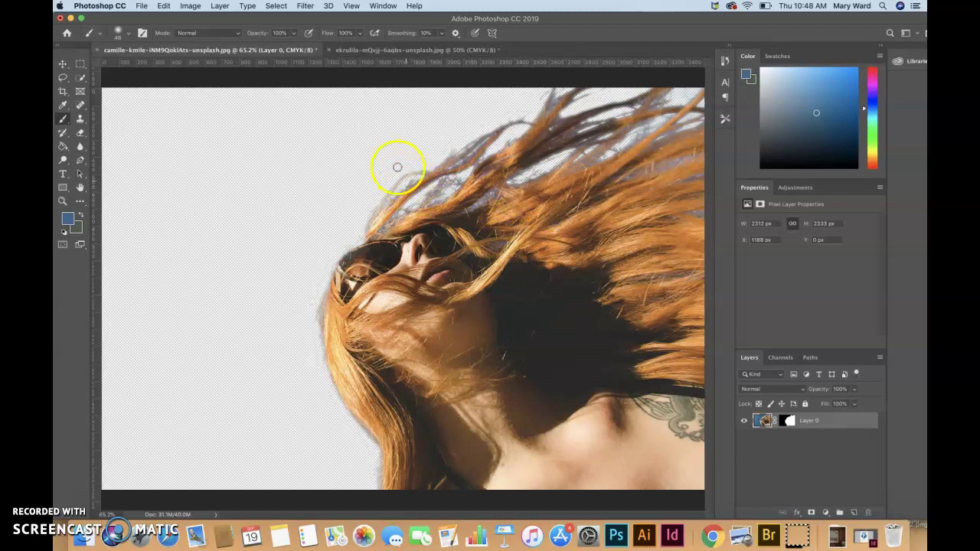
left_click_drag(341, 214, 316, 226)
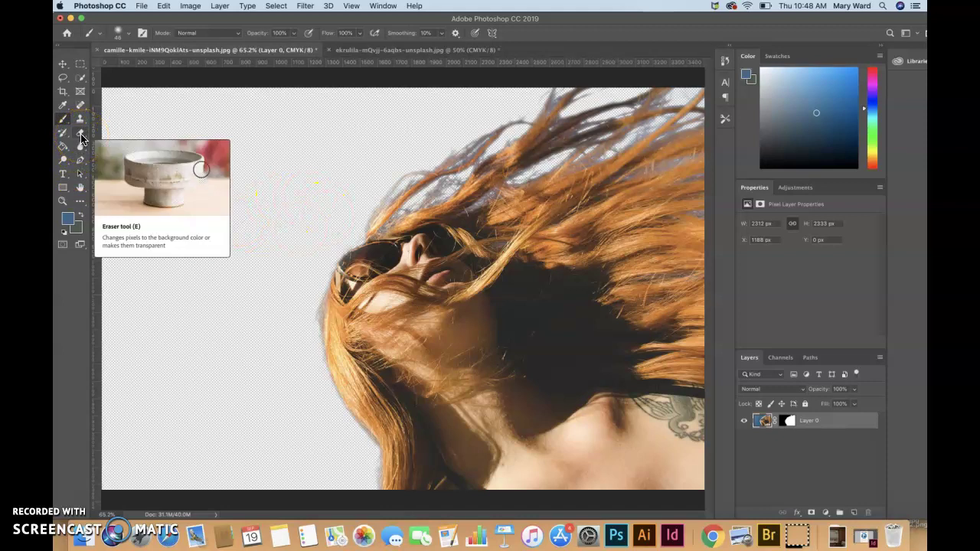
left_click(77, 133)
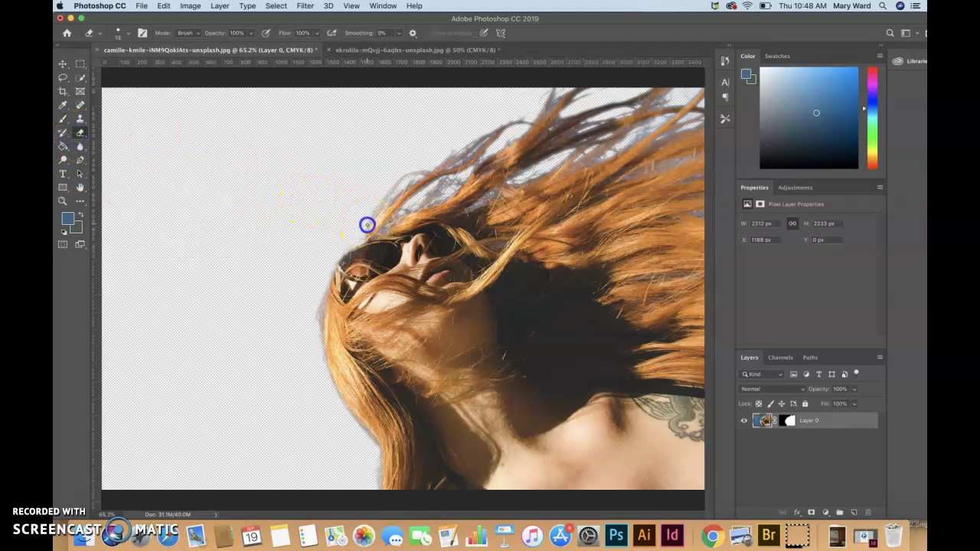
left_click(762, 421)
left_click(352, 268)
left_click(357, 246)
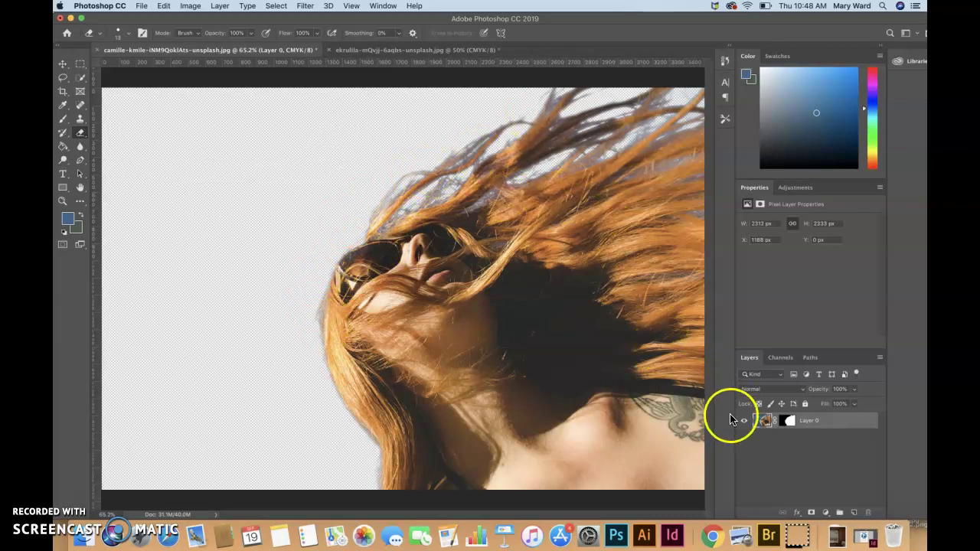
Undo the eraser strokes by reverting the document history to the Deselect state
left_click(725, 61)
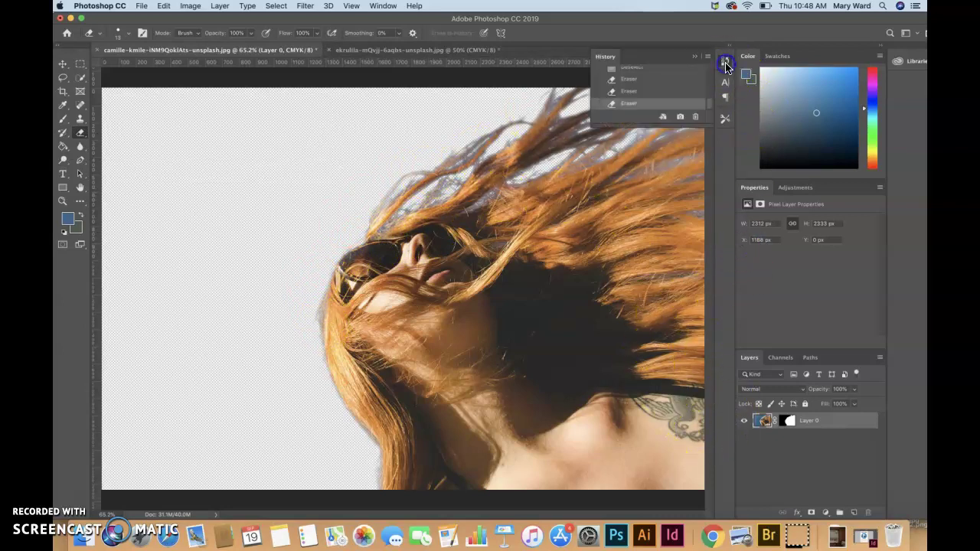
left_click(642, 72)
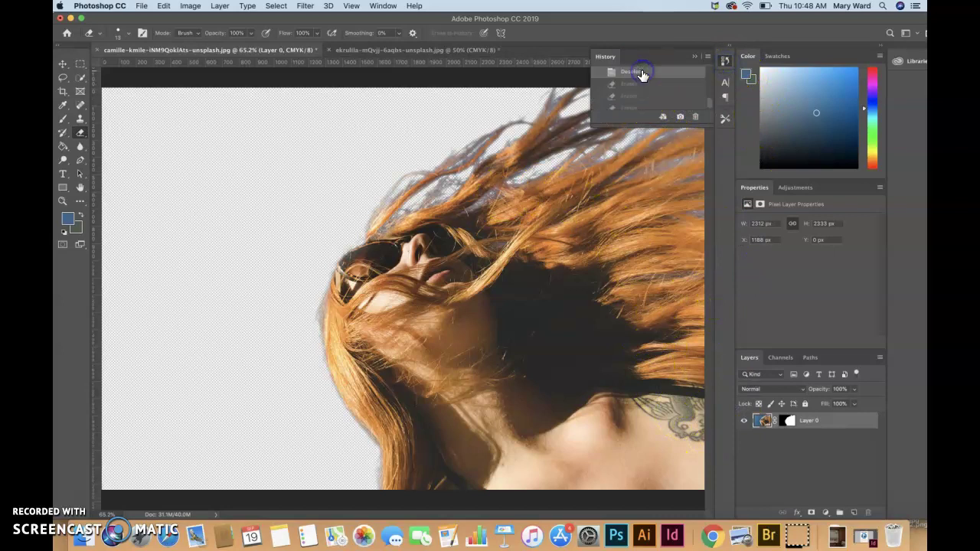
left_click(694, 57)
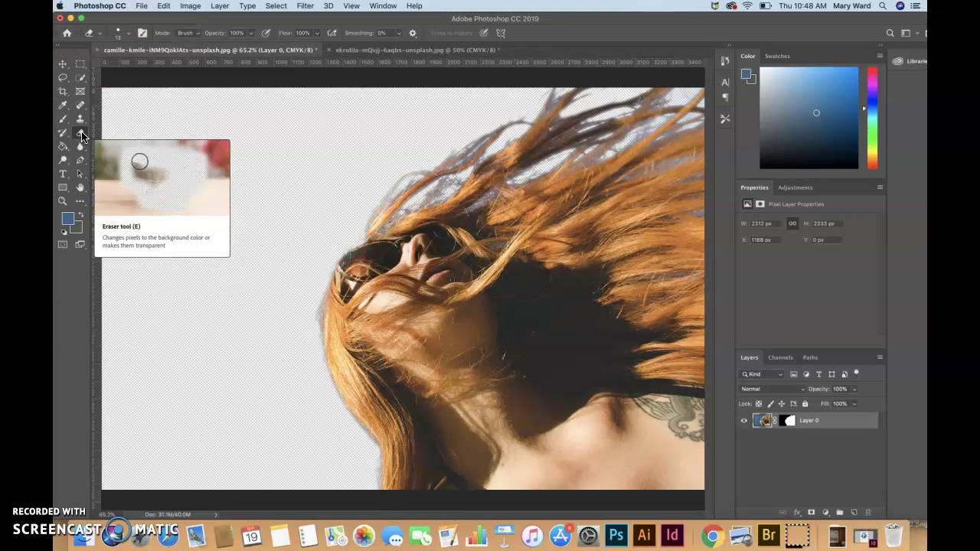
Try deleting the layer mask from Layer 0, and restore it by reverting the document history to the Deselect state
left_click(790, 421)
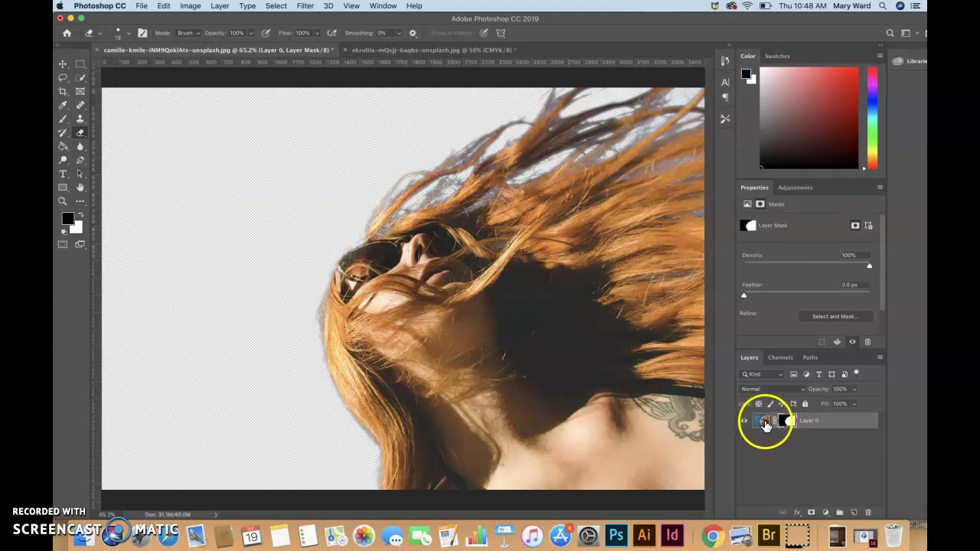
left_click_drag(784, 419, 867, 513)
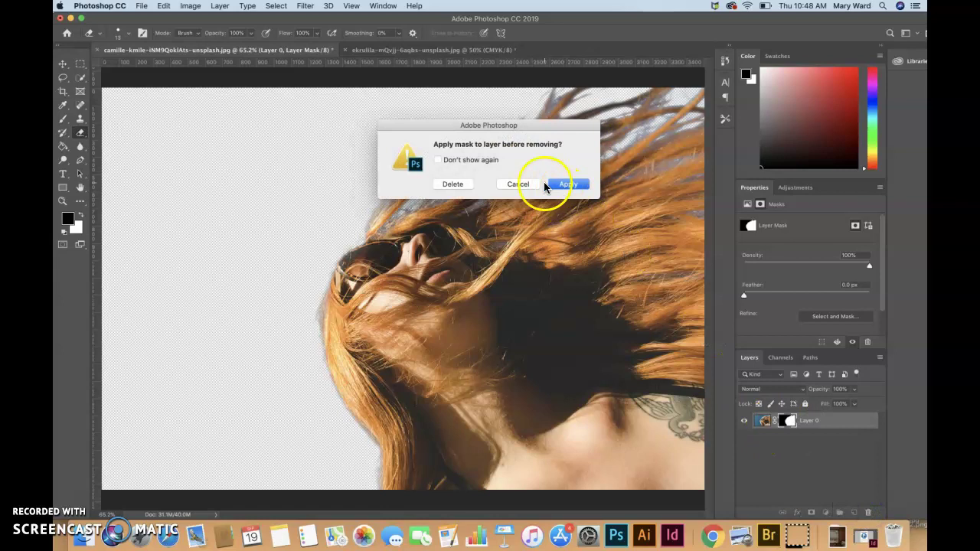
left_click(453, 184)
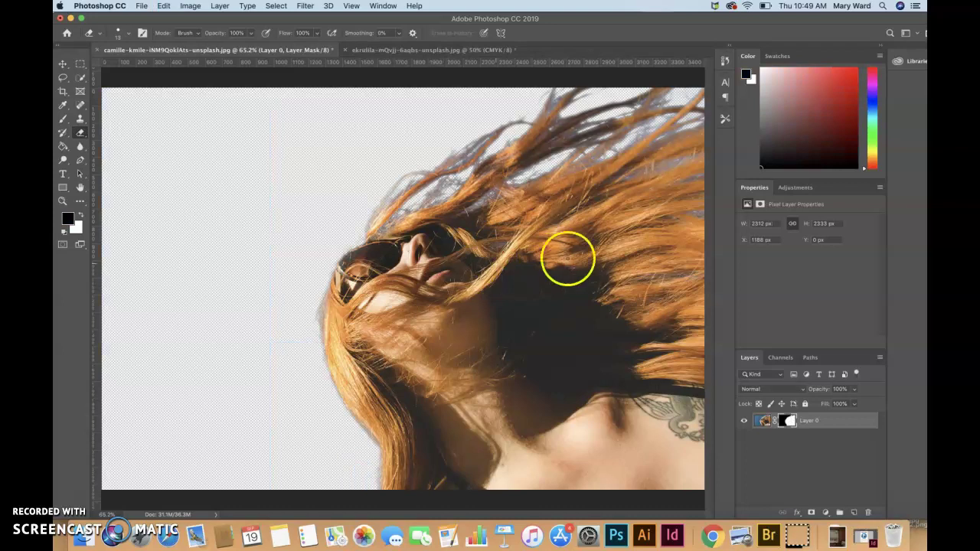
left_click(725, 61)
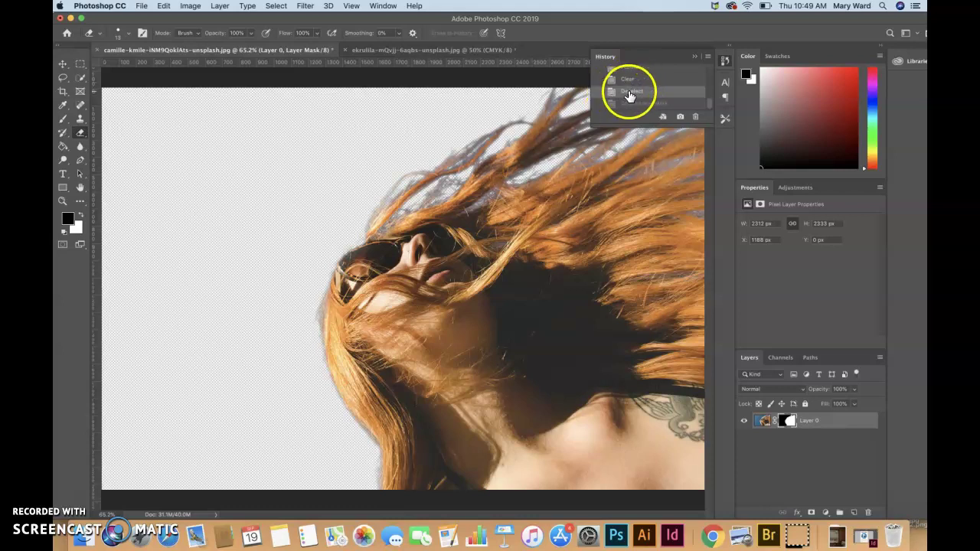
left_click(695, 56)
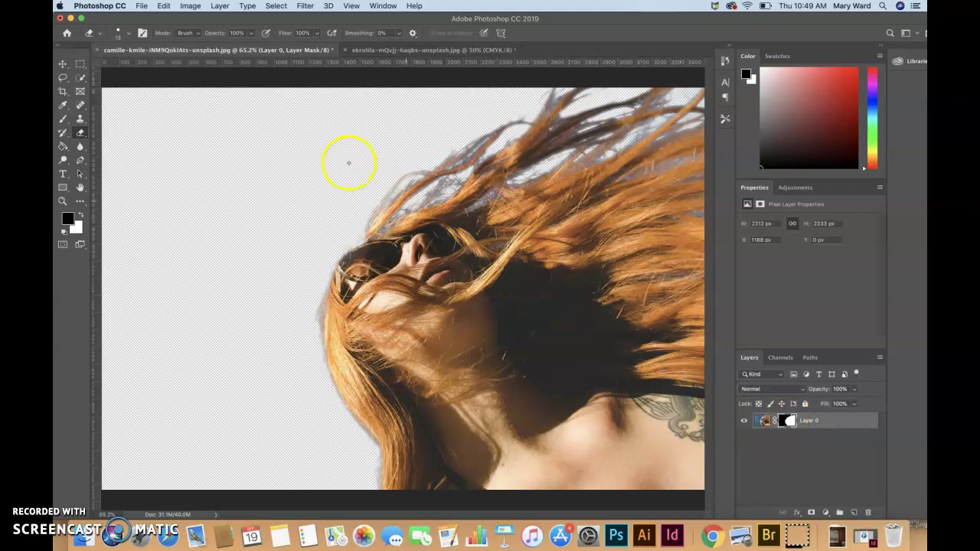
In the ekrulila train photo, select the brown wall and leather seat around the window with the Quick Selection tool
left_click(377, 51)
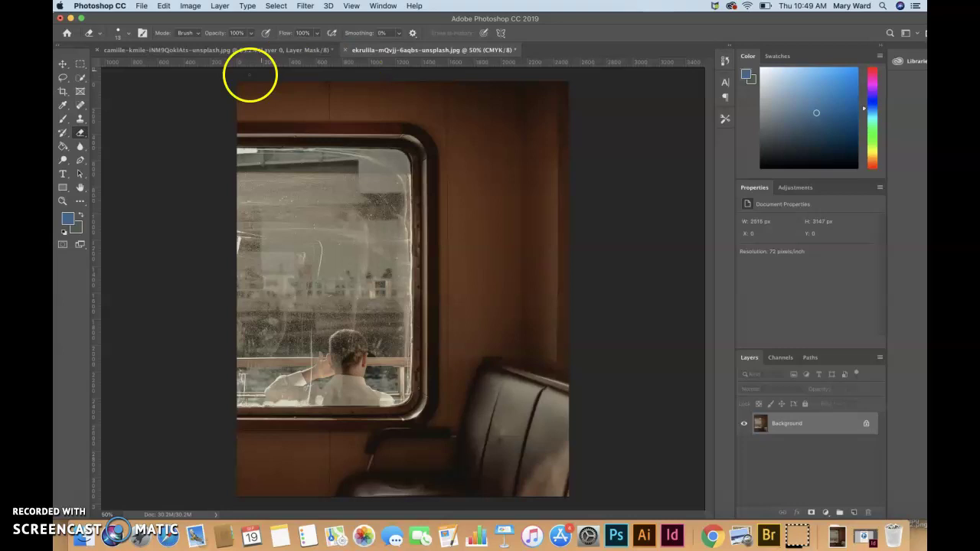
left_click(81, 77)
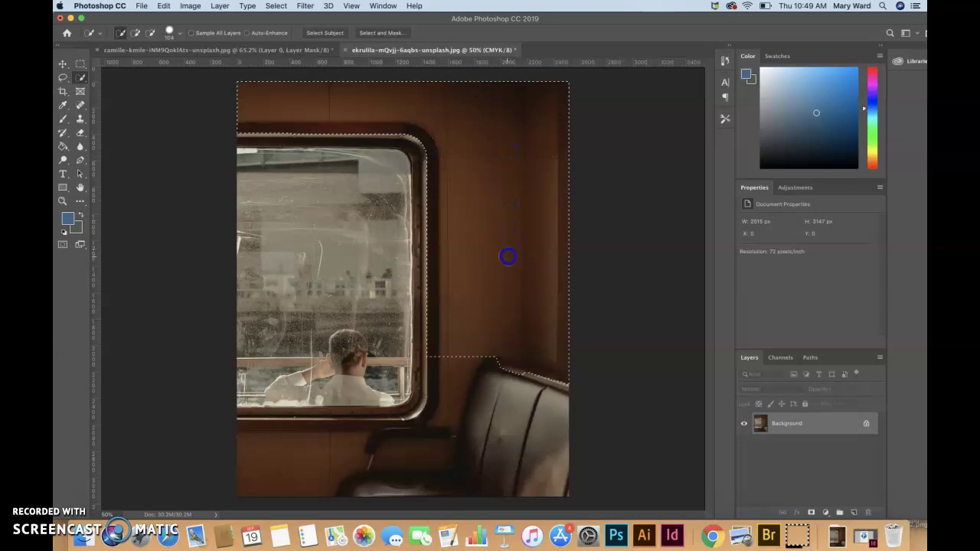
mouse_move(429, 429)
left_mouse_down()
mouse_move(377, 406)
mouse_move(379, 294)
mouse_move(314, 177)
mouse_move(336, 153)
mouse_move(353, 88)
left_mouse_up()
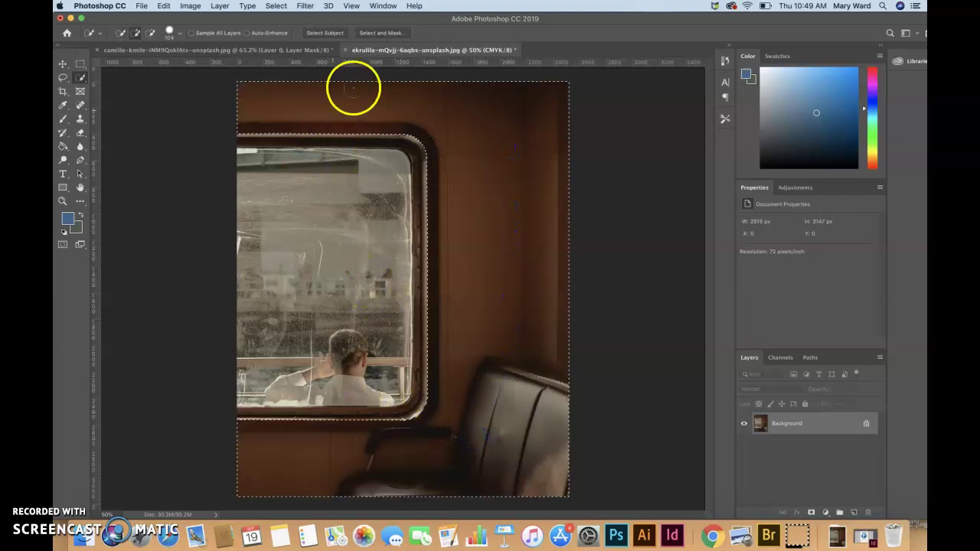
Open the selection in Select and Mask and invert it so that the train window is kept
left_click(373, 33)
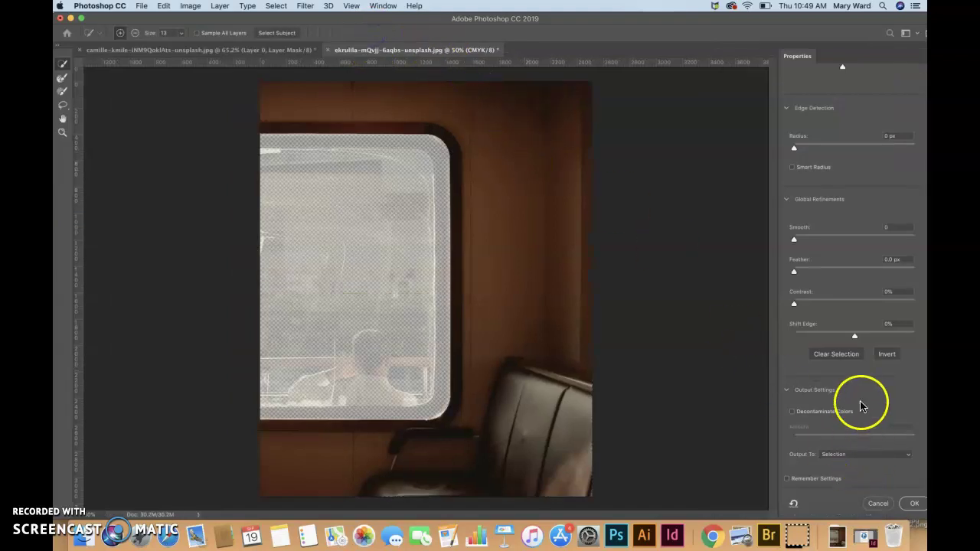
left_click(890, 356)
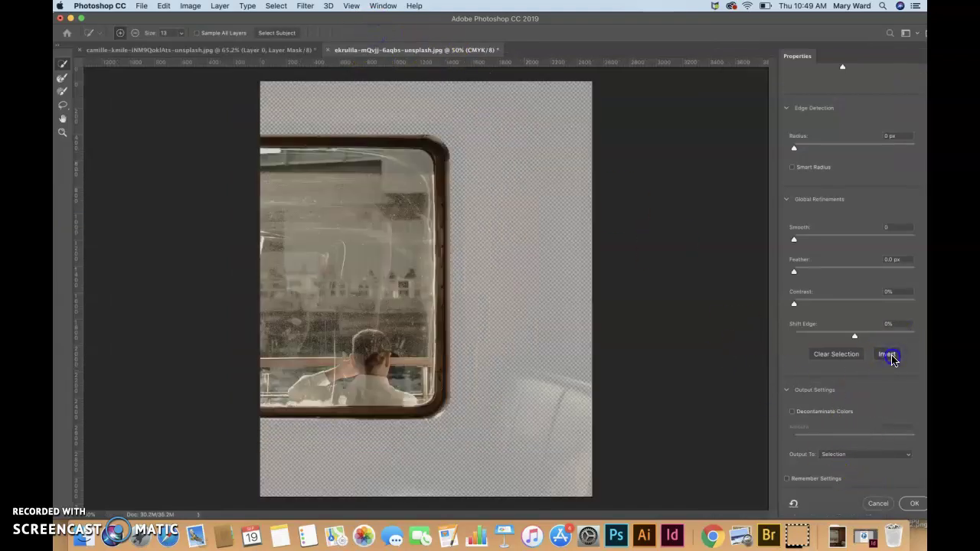
left_click(889, 356)
left_click(889, 356)
Refine the window selection's edge with Radius 6 px, Smooth 12 and a slight Feather
left_click(806, 149)
left_click_drag(807, 237, 810, 240)
left_click_drag(802, 272, 815, 273)
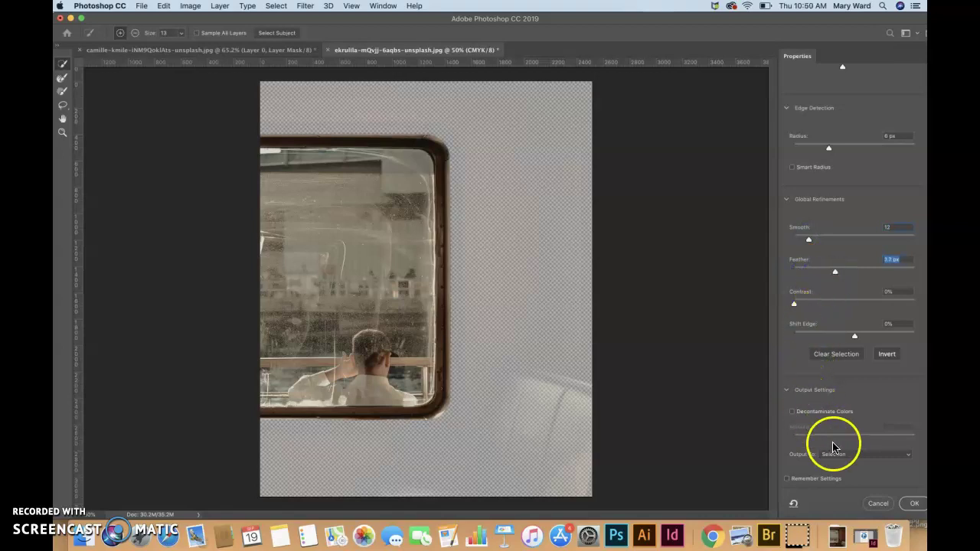
Output the refined window selection as a layer mask on the train photo
left_click(816, 458)
left_click(844, 463)
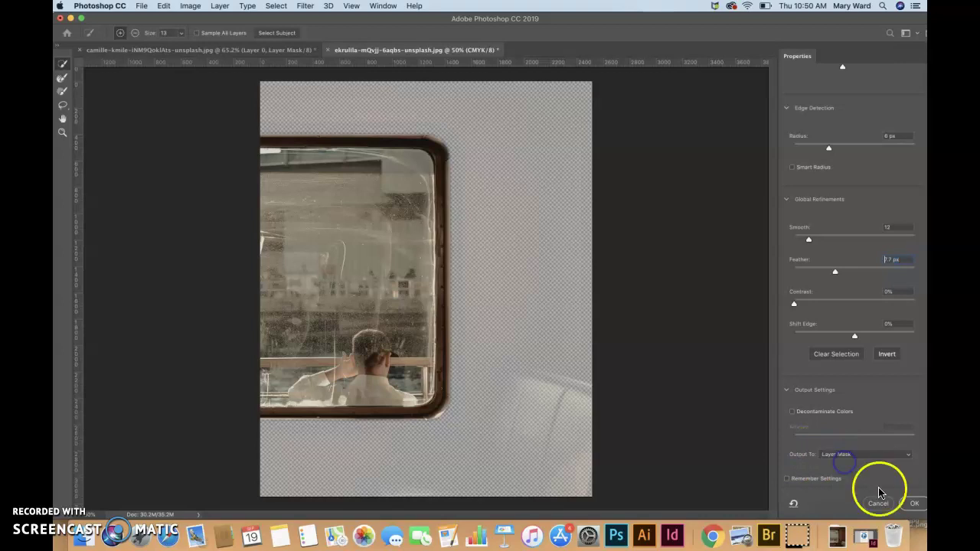
left_click(911, 505)
left_click(773, 426)
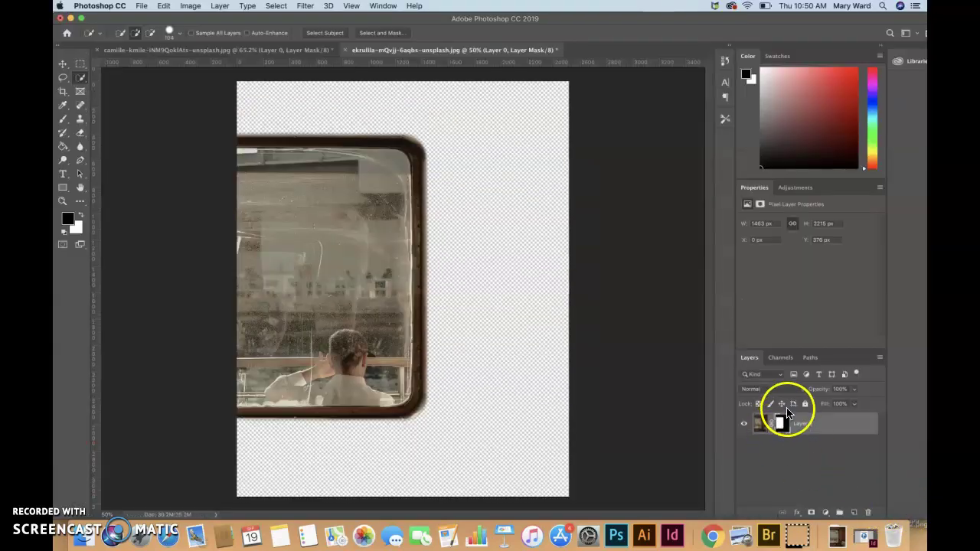